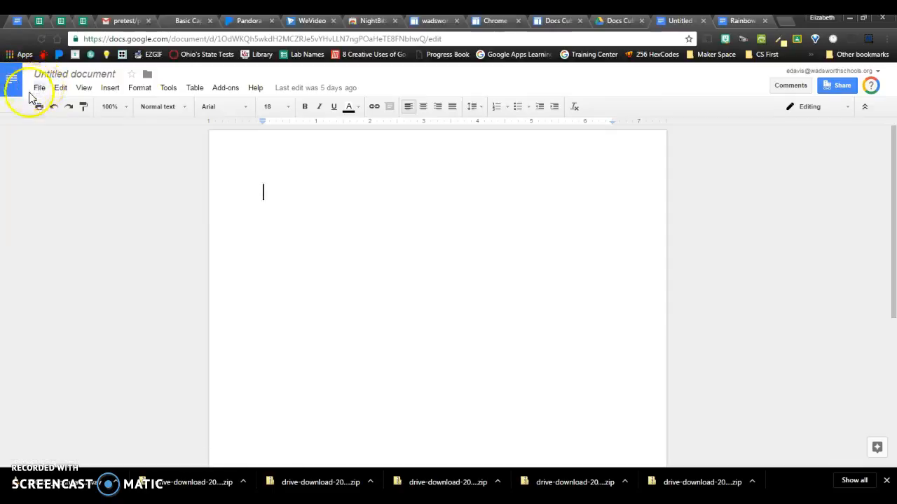
left_click(41, 92)
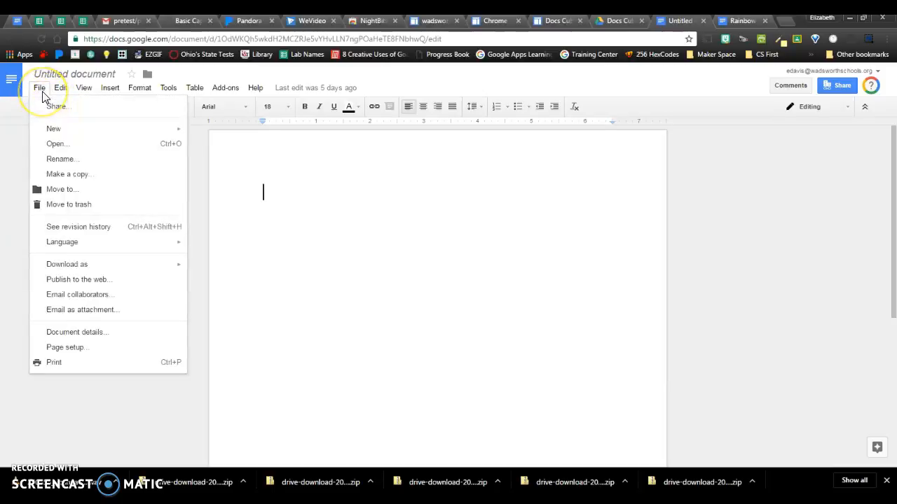
mouse_move(49, 133)
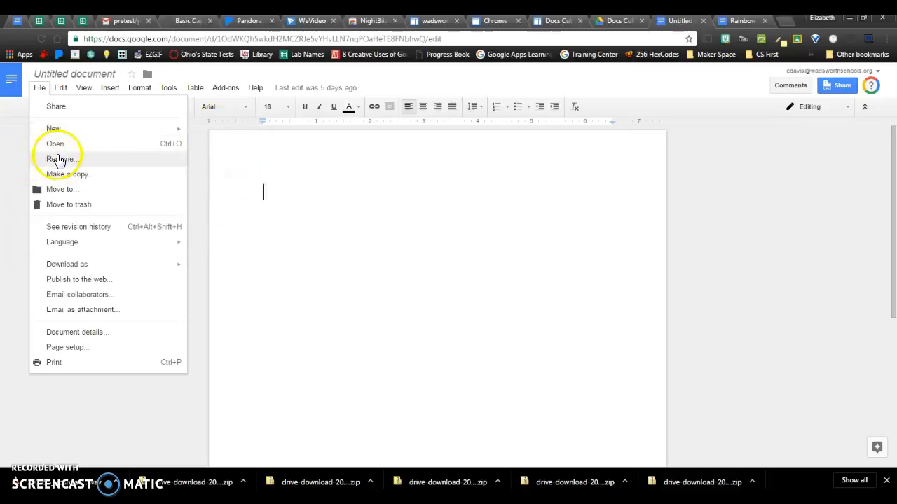
left_click(94, 75)
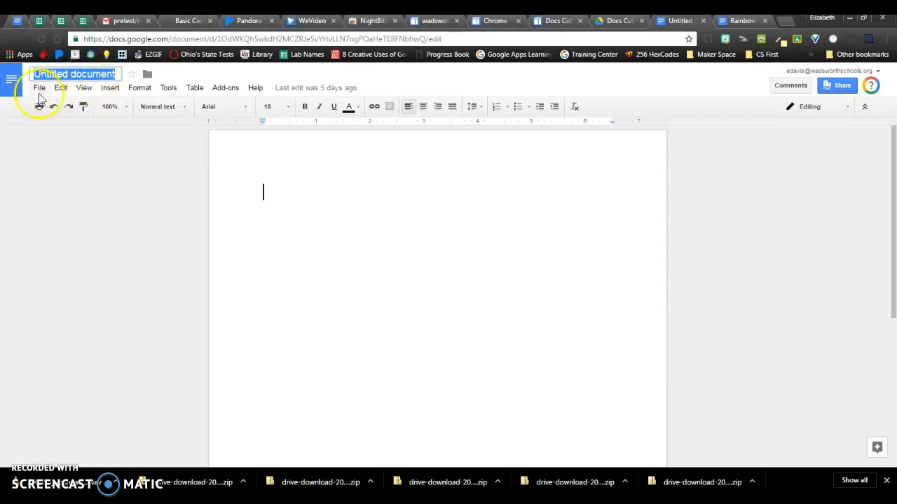
- Open the page setup settings and choose yellow as the page color
left_click(39, 89)
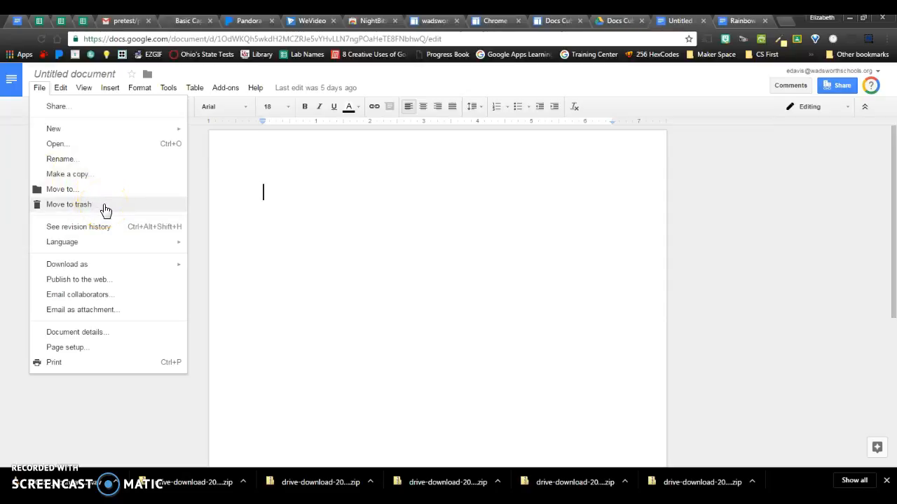
mouse_move(66, 267)
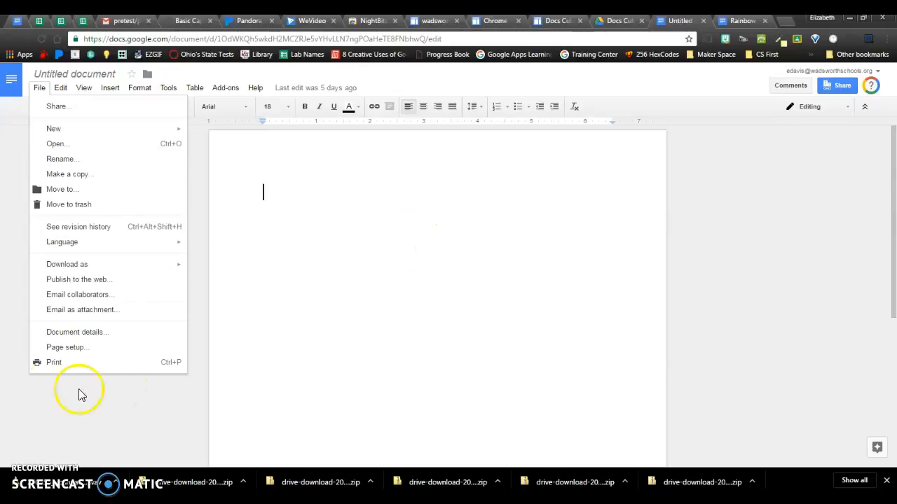
left_click(63, 348)
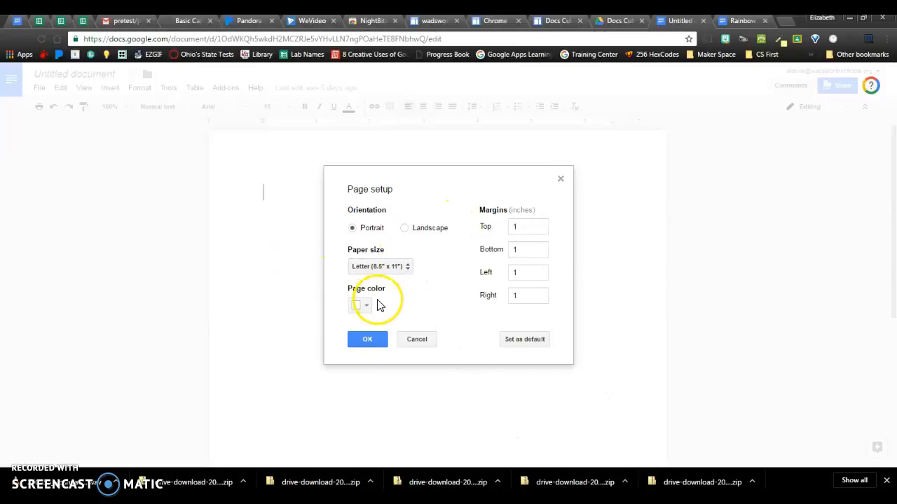
left_click(367, 310)
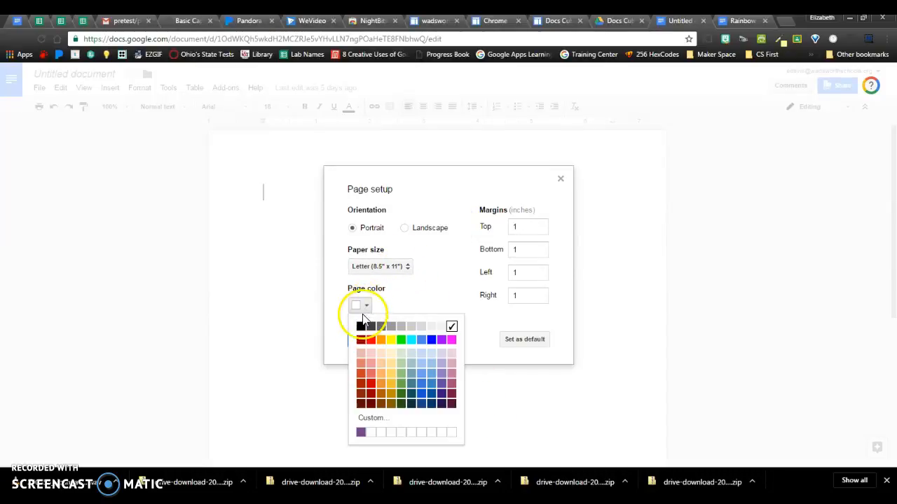
left_click(390, 340)
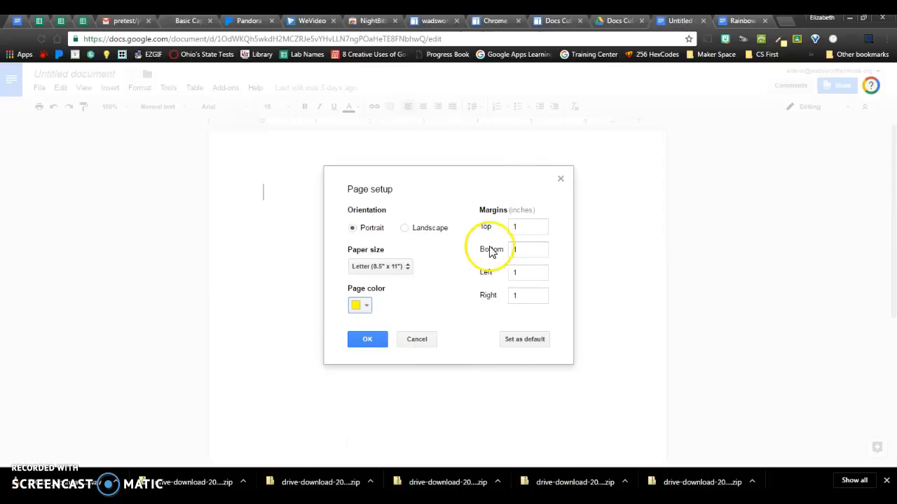
- Set the top, bottom, left and right page margins to 0.5 inches and apply the page setup
left_click(532, 229)
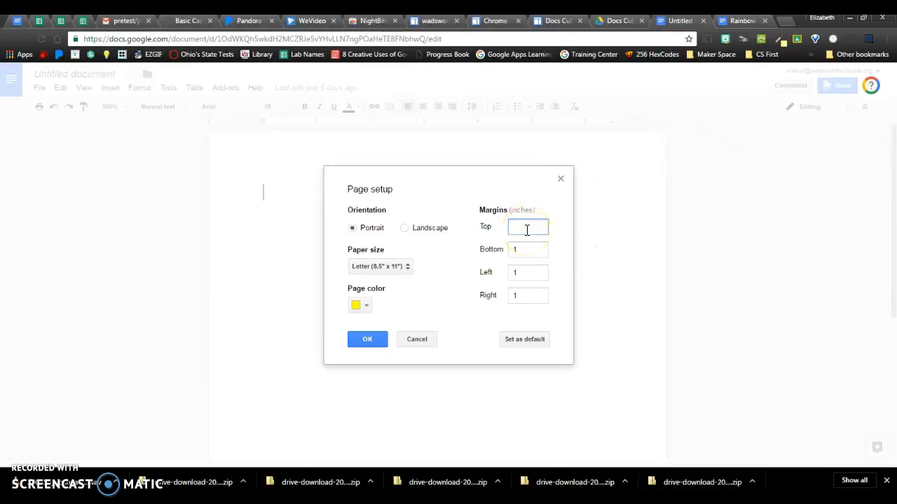
key("Tab")
key("Tab")
key("BackSpace")
key("Tab")
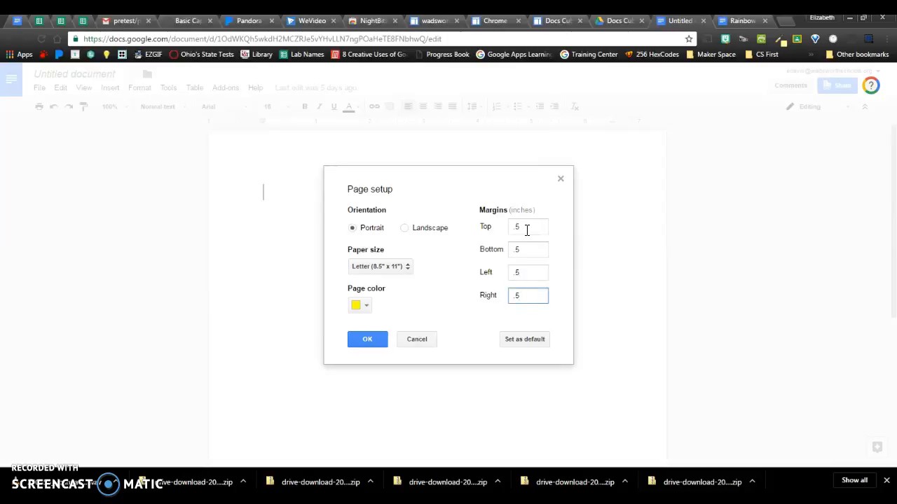
left_click(367, 337)
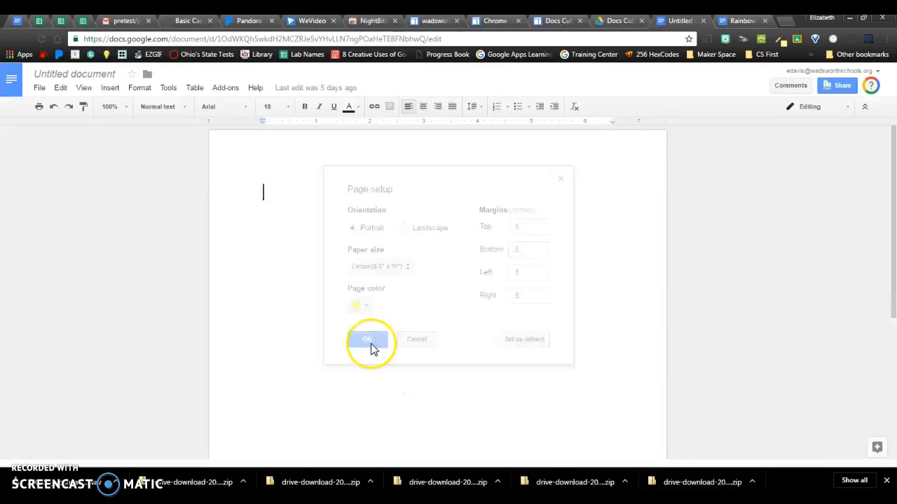
left_click(245, 179)
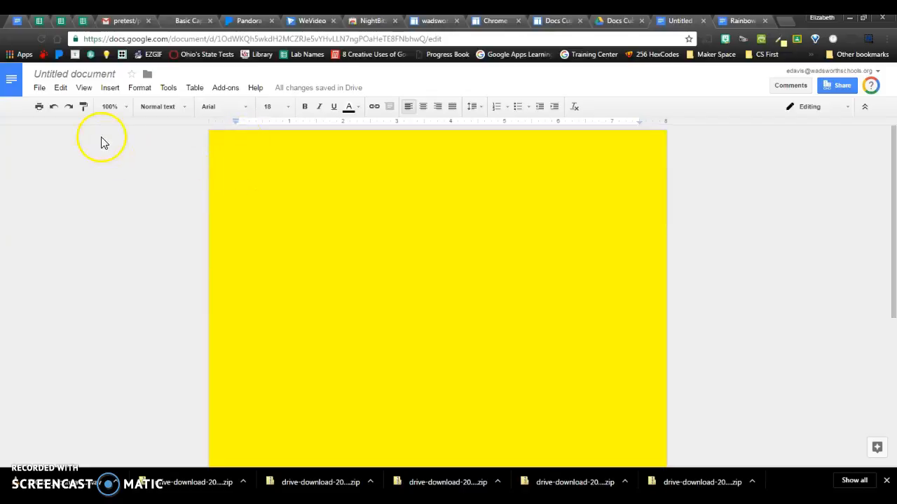
- Change the document's page color to white in the page setup and apply it
left_click(39, 88)
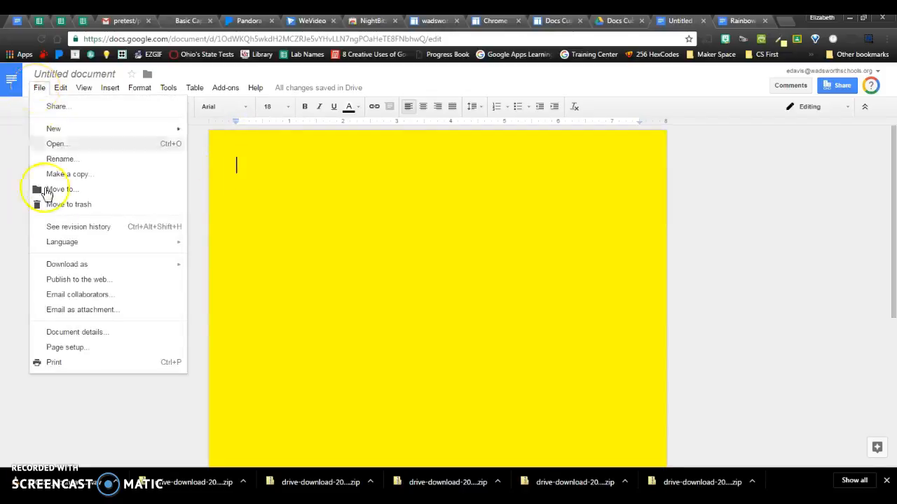
left_click(82, 346)
left_click(364, 308)
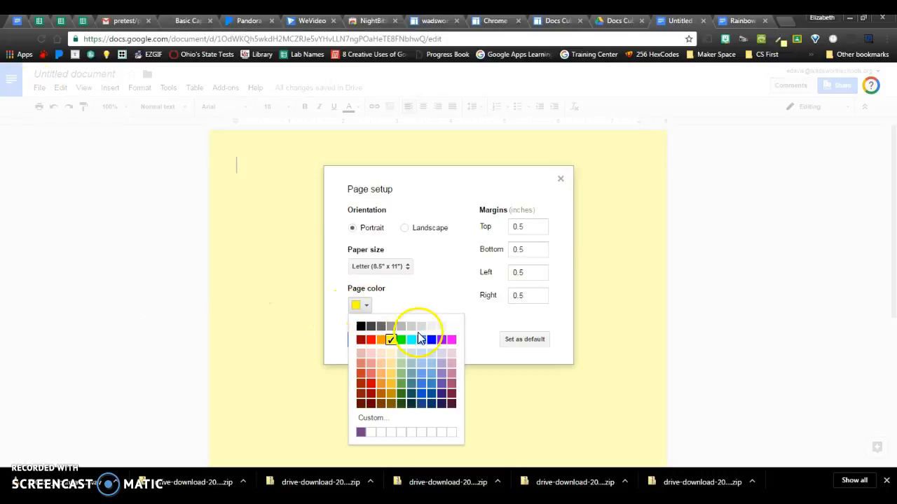
left_click(451, 326)
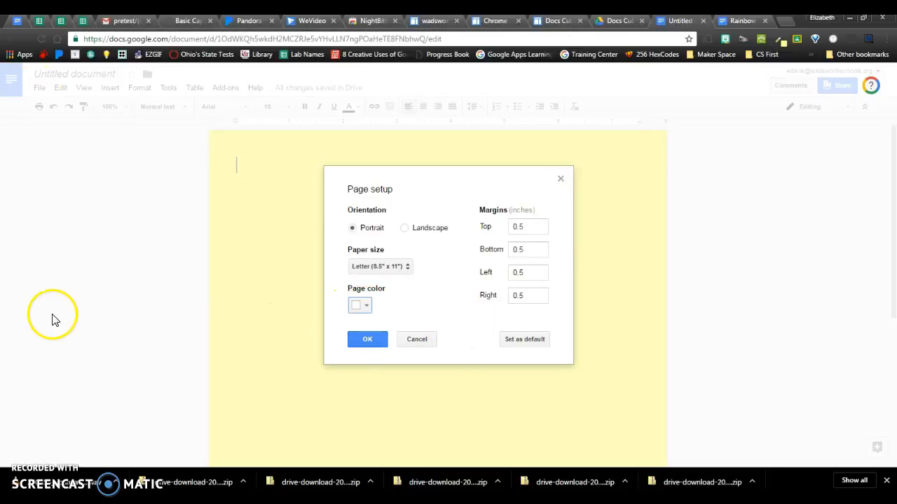
left_click(369, 339)
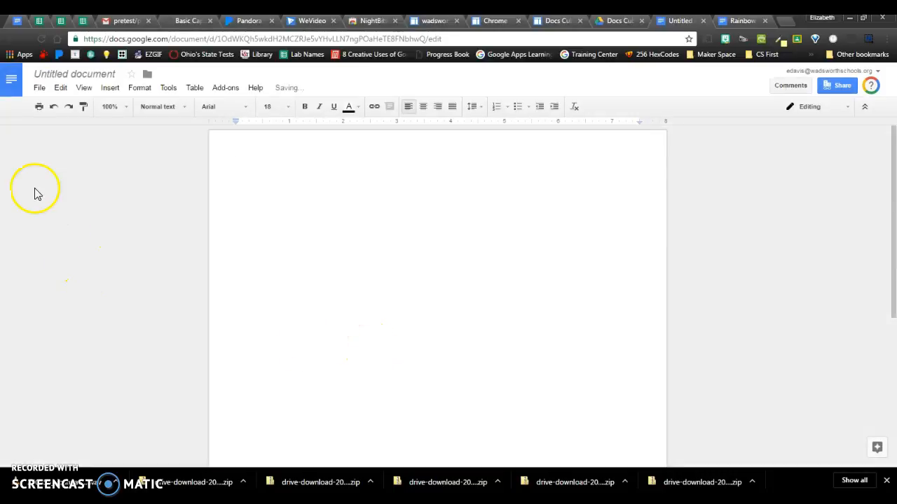
left_click(60, 90)
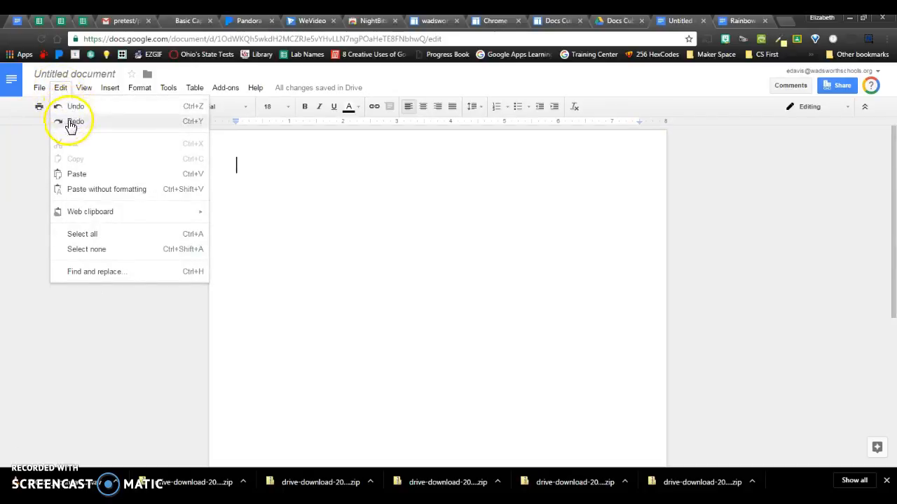
left_click(35, 134)
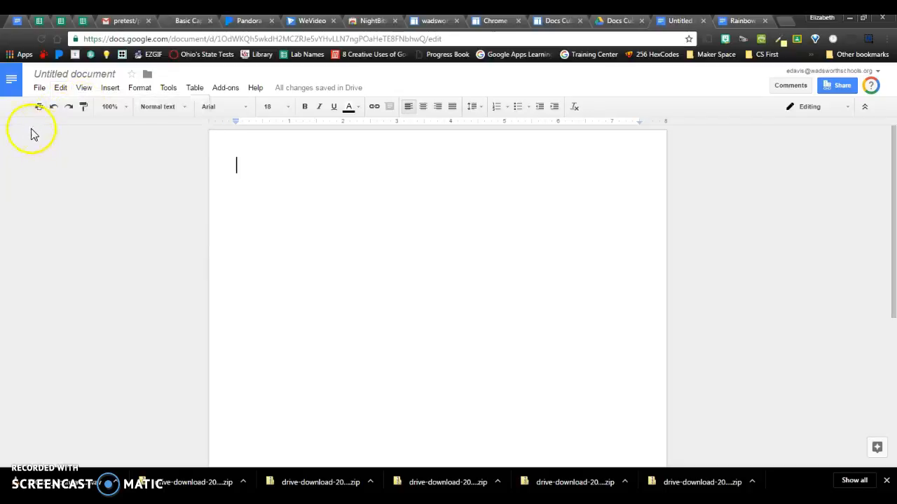
left_click(60, 87)
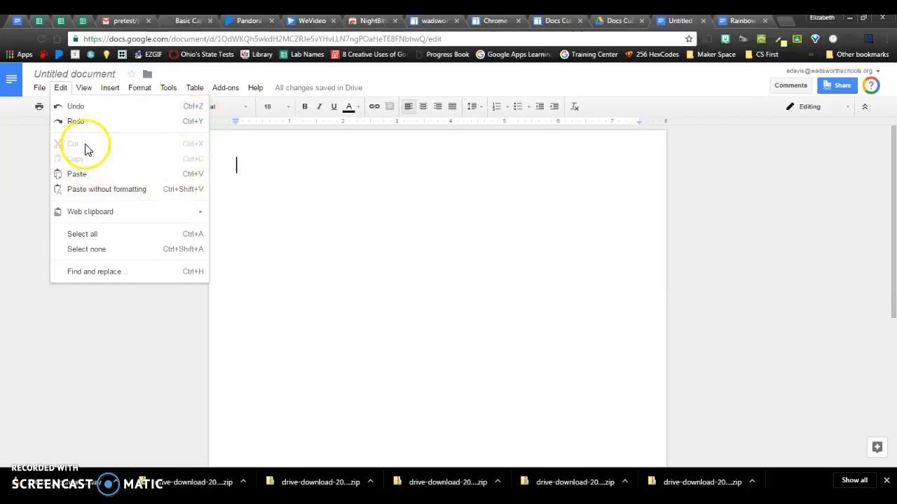
left_click(202, 182)
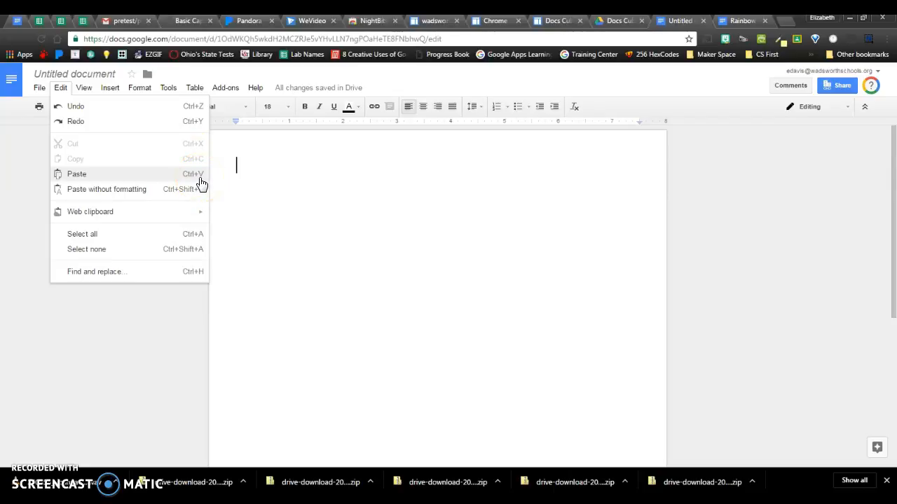
left_click(193, 215)
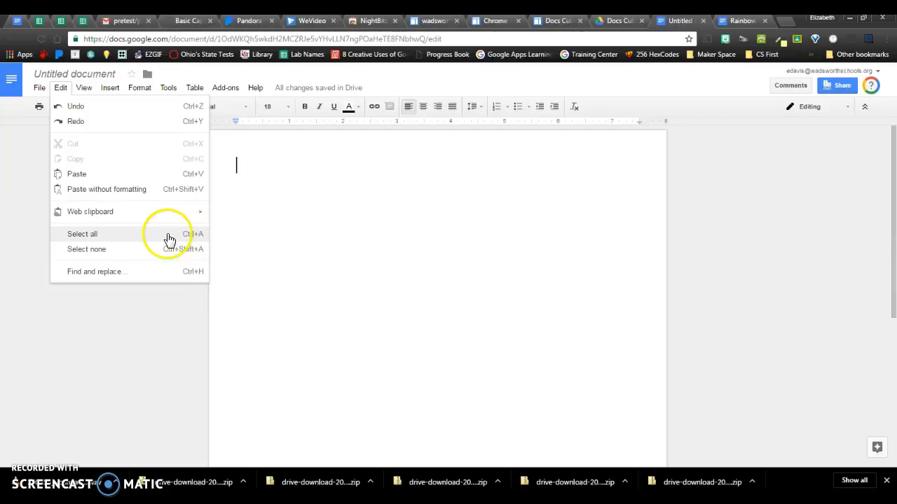
mouse_move(78, 92)
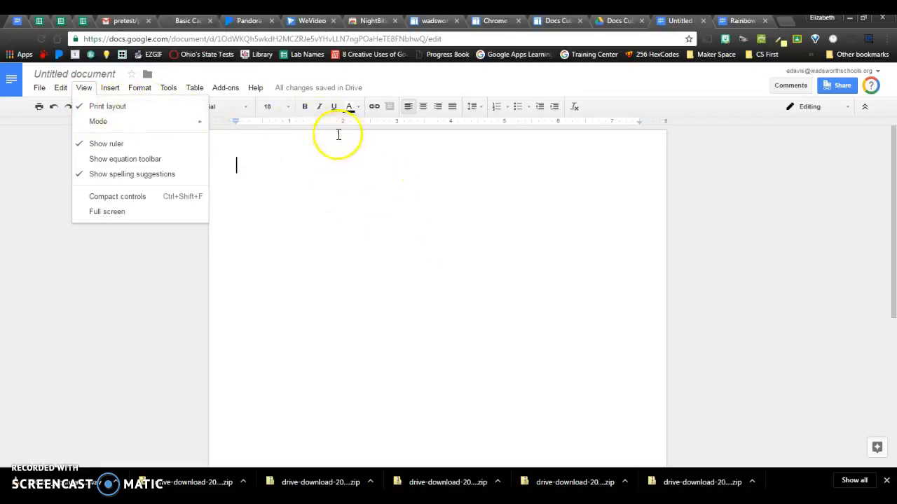
mouse_move(122, 122)
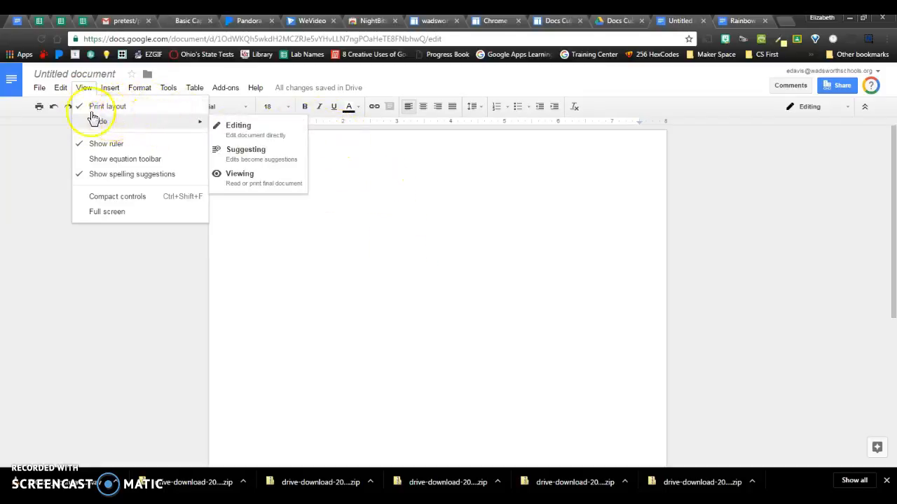
mouse_move(114, 87)
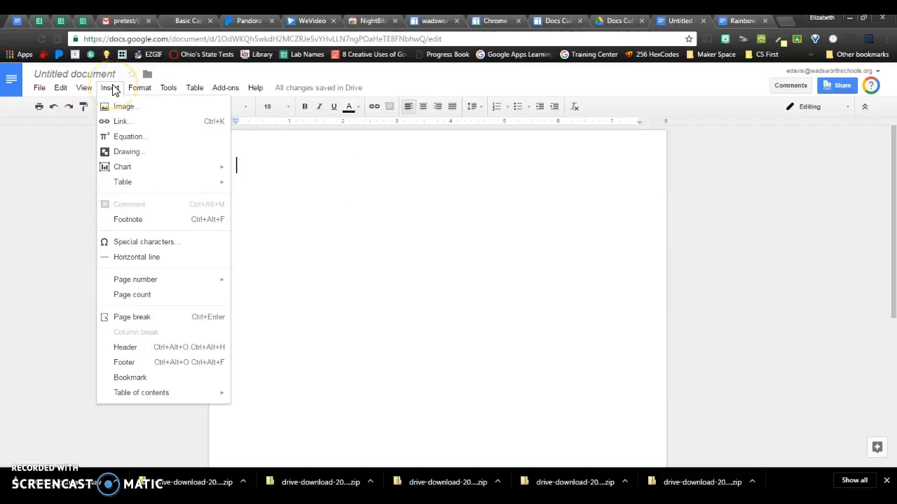
left_click(119, 125)
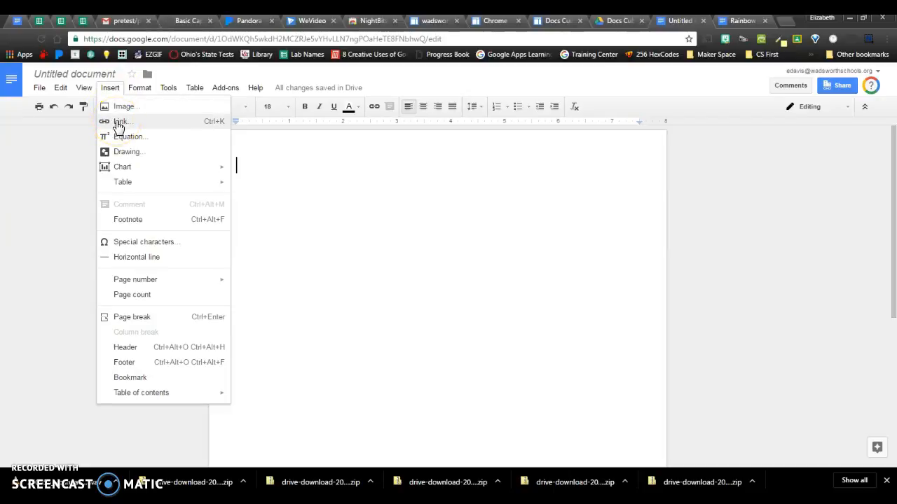
left_click(128, 143)
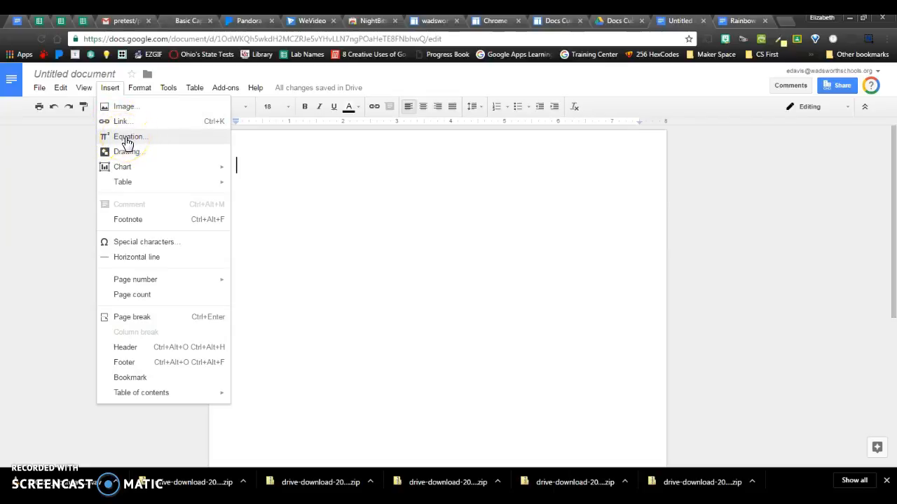
- Insert a drawing of a rectangle about 3.7 inches wide at the document's start, and delete it from the page
left_click(125, 159)
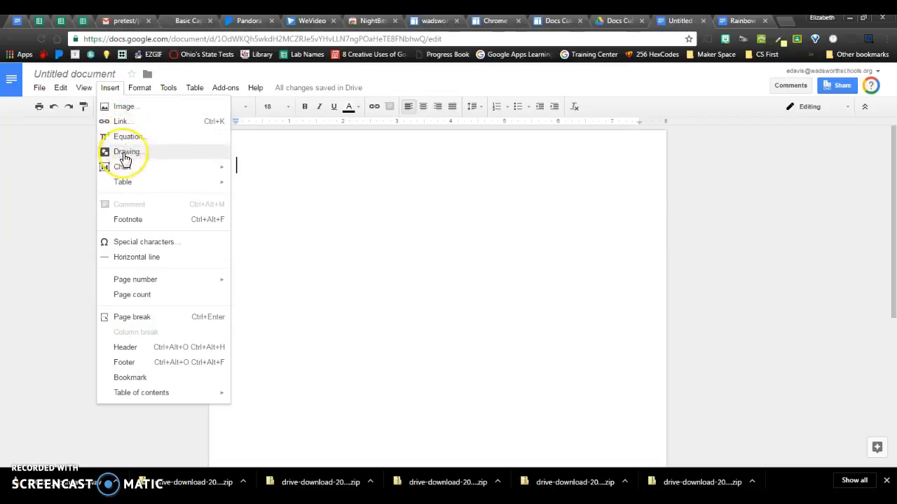
left_click(125, 160)
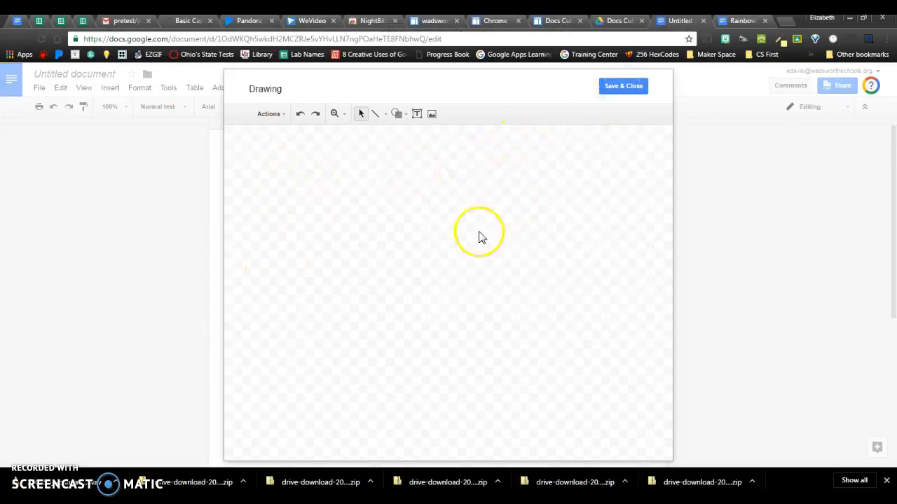
mouse_move(402, 133)
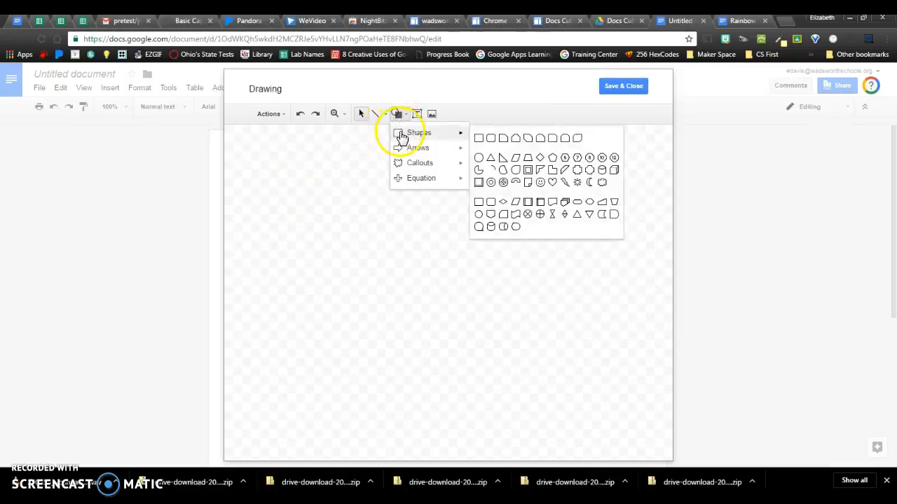
left_click(481, 144)
left_click_drag(363, 190, 559, 318)
left_click(620, 86)
left_click(340, 225)
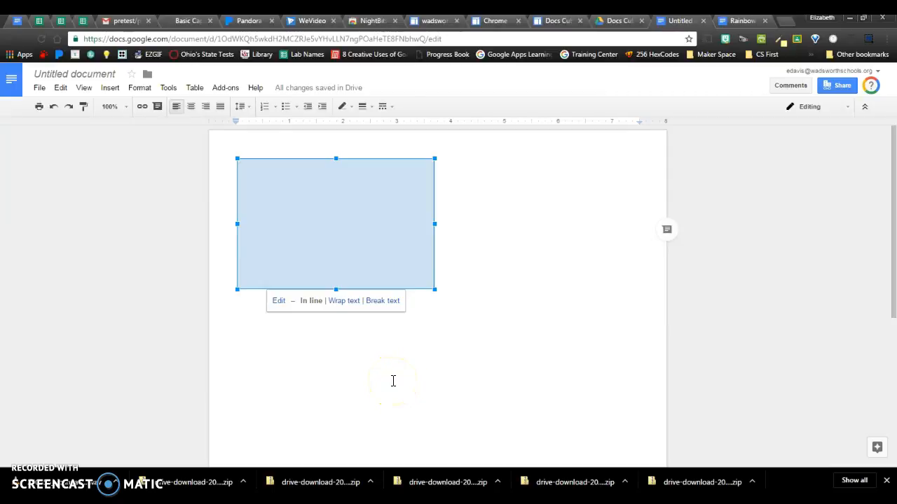
key("Delete")
- Insert a table with two columns and three rows at the document's start, and undo the insertion
left_click(114, 89)
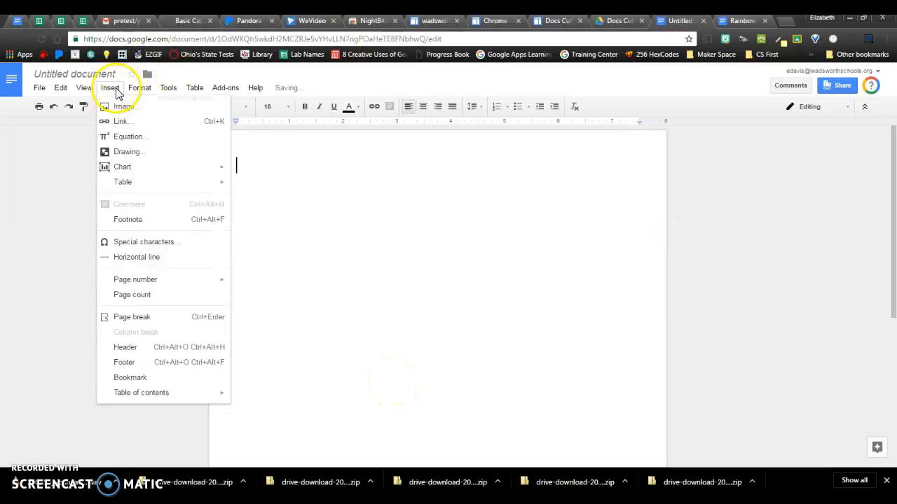
mouse_move(151, 174)
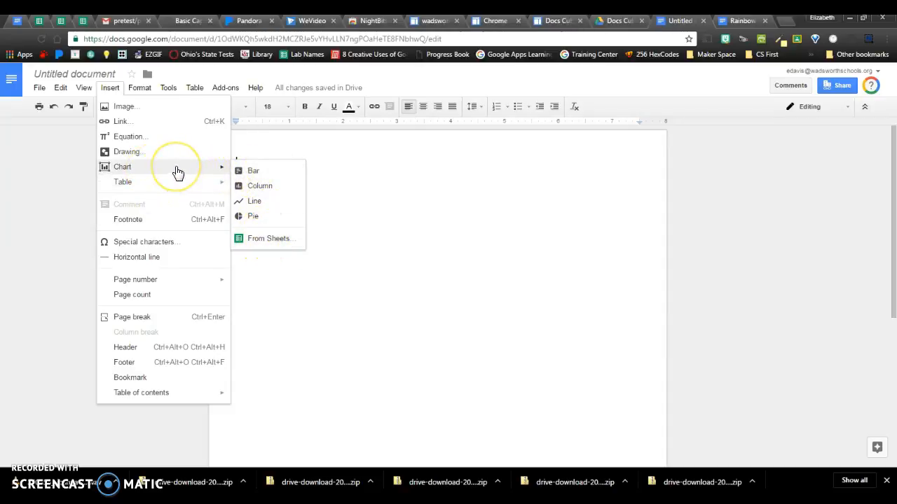
left_click(171, 187)
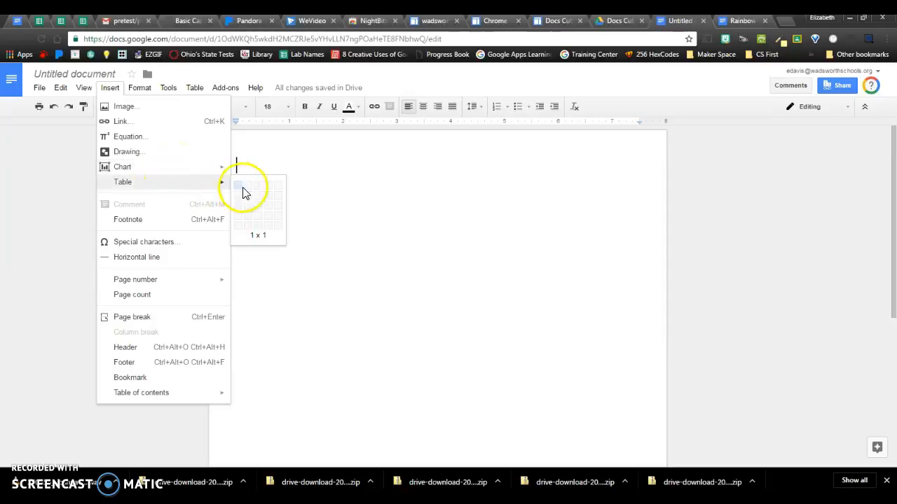
left_click(249, 207)
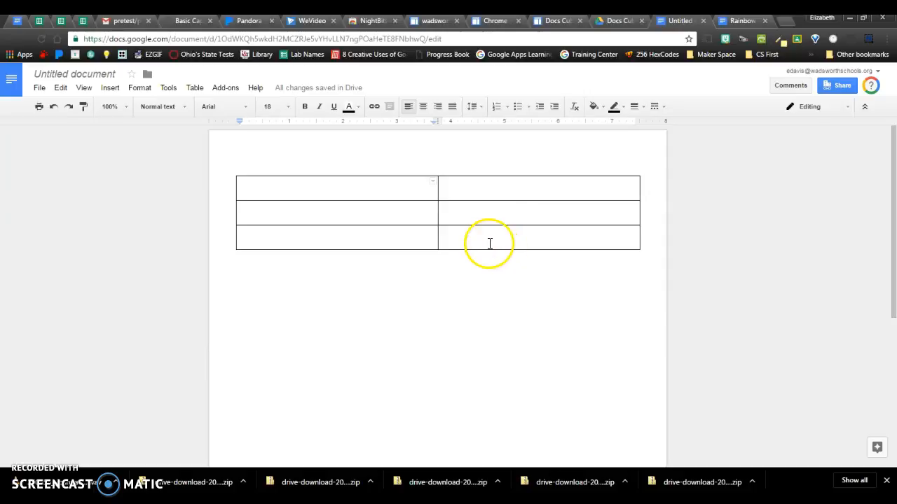
key("ctrl+z")
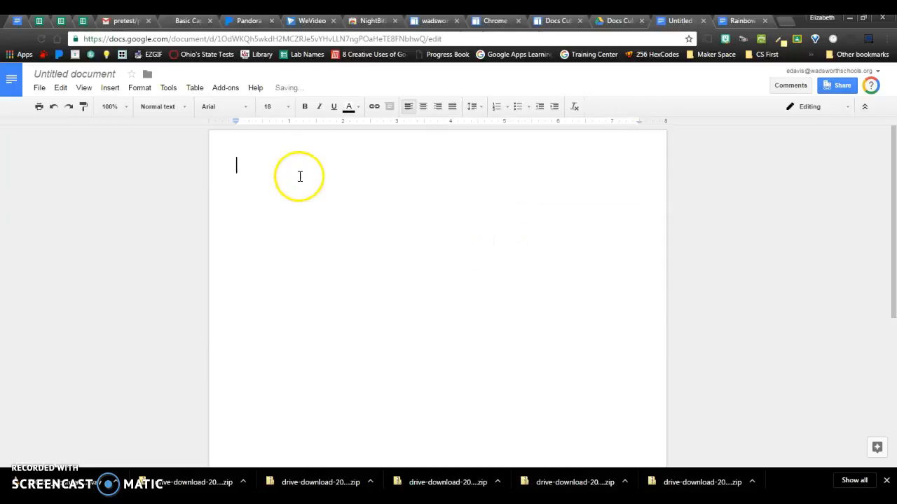
- Insert a horizontal line at the document's start, and undo the insertion
left_click(110, 89)
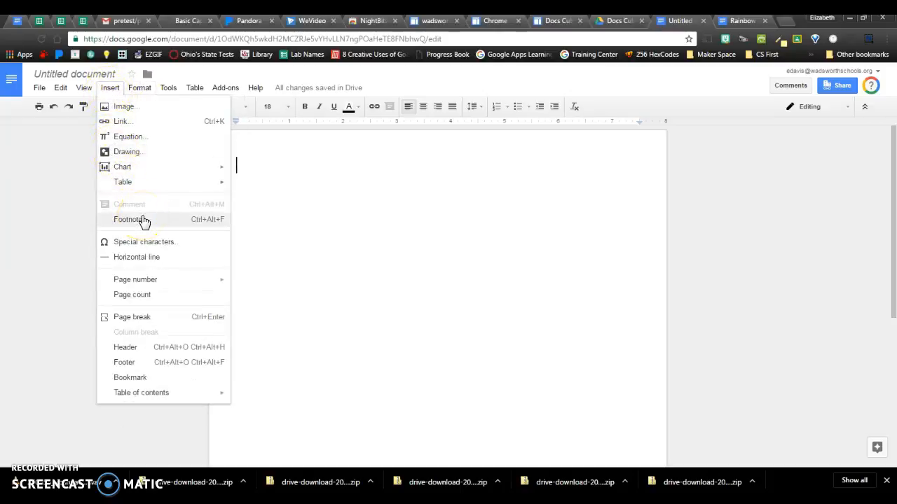
left_click(137, 257)
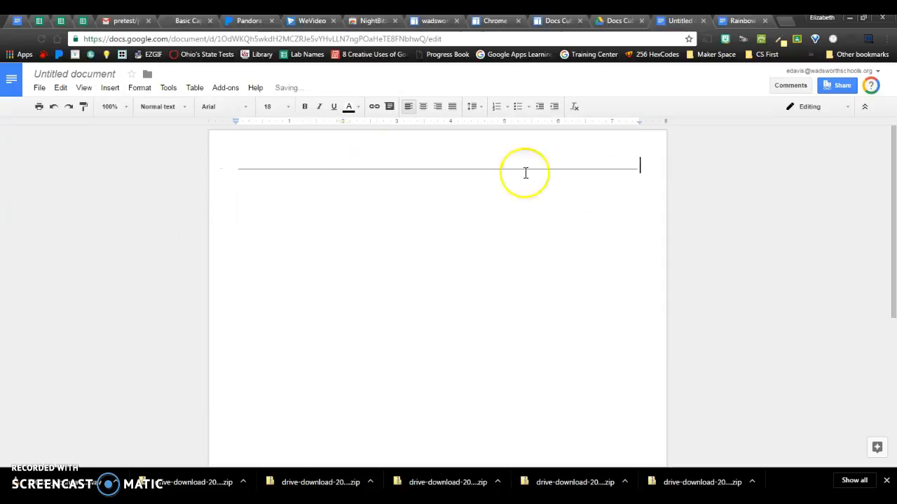
key("ctrl+z")
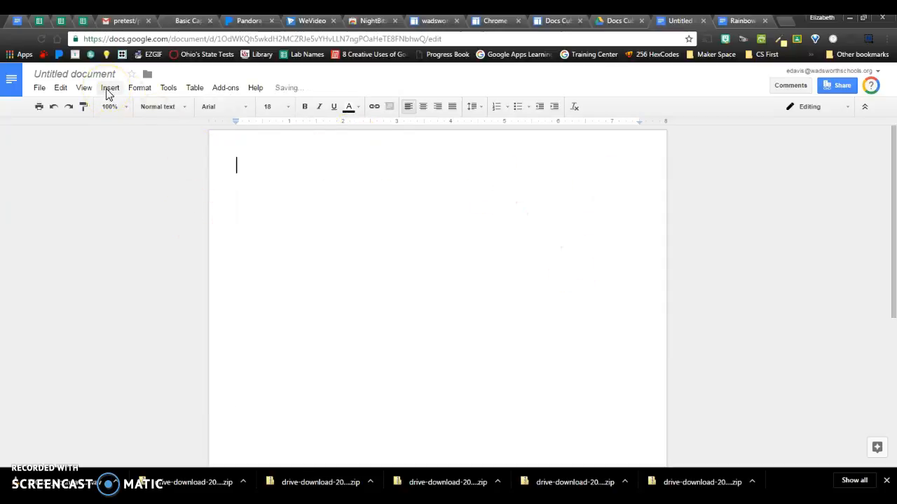
- Insert a page break at the start of the blank document, and delete it again from the second page
left_click(109, 91)
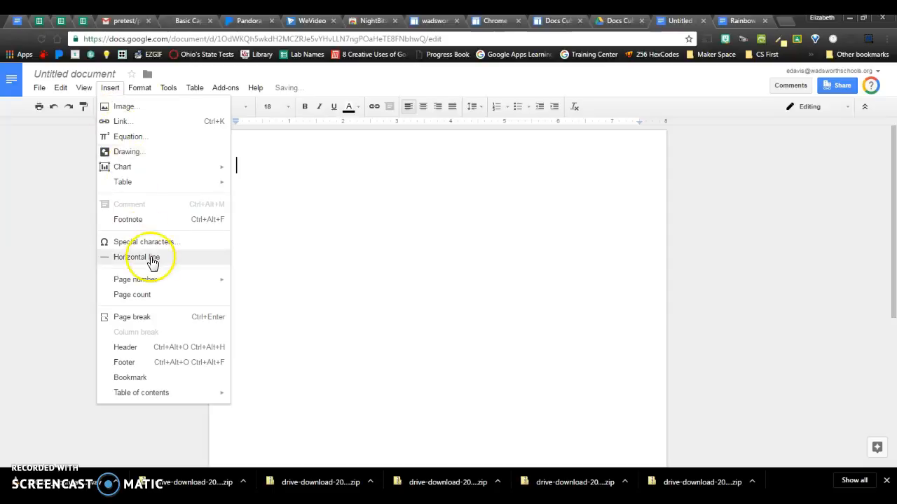
mouse_move(154, 281)
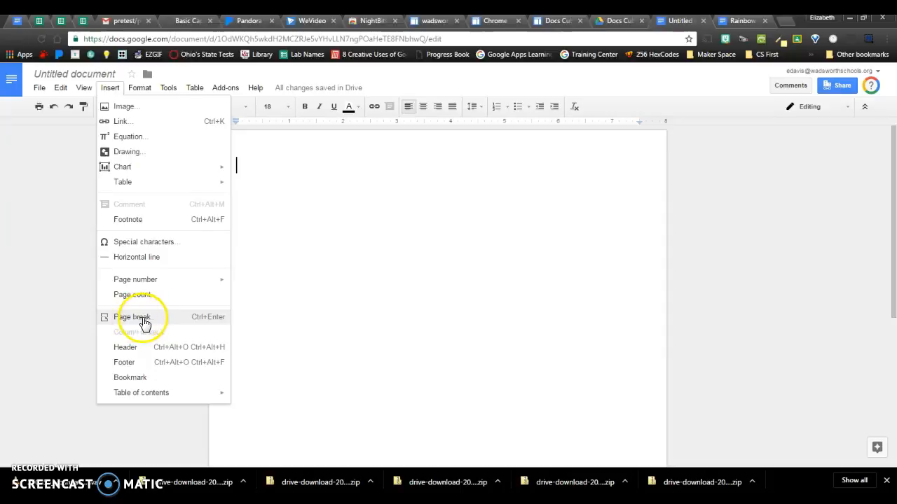
left_click(138, 322)
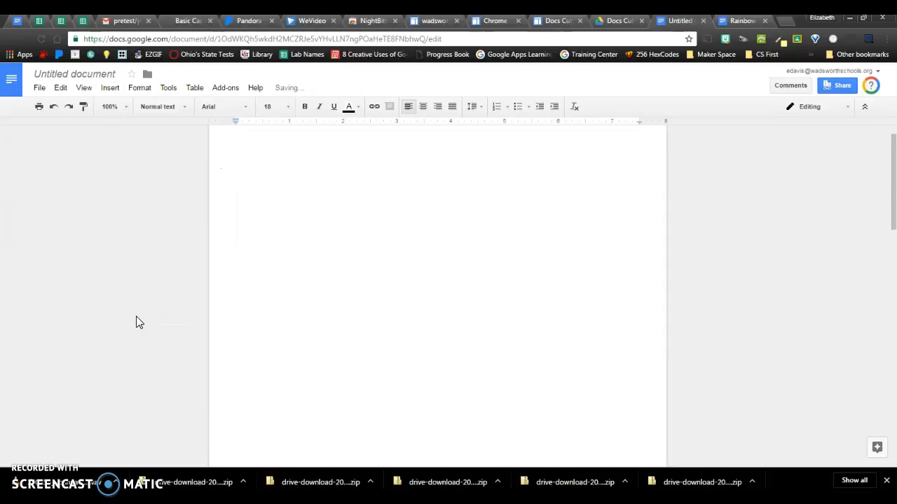
scroll(393, 308, "down", 4)
scroll(393, 308, "down", 10)
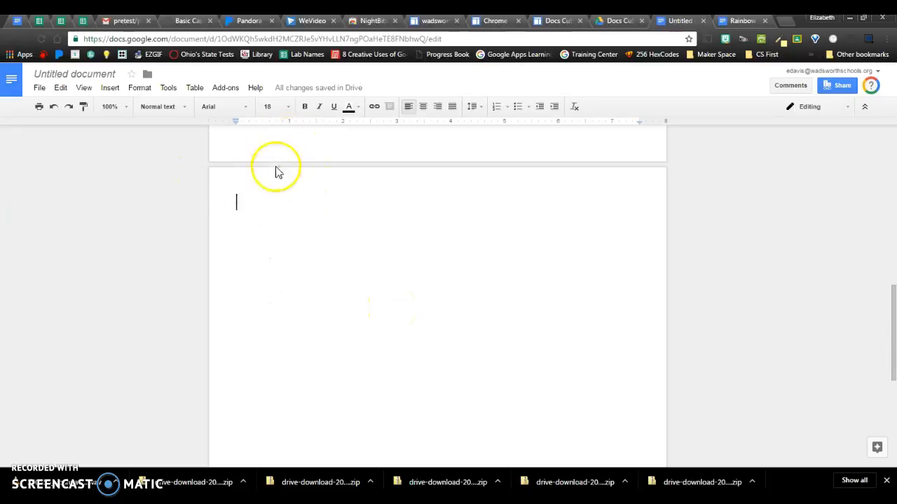
scroll(367, 339, "up", 3)
scroll(367, 339, "up", 8)
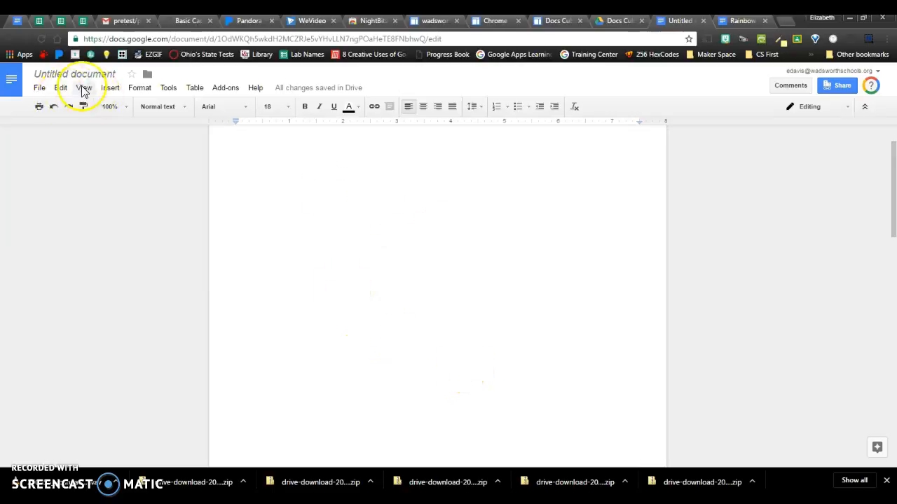
left_click(110, 89)
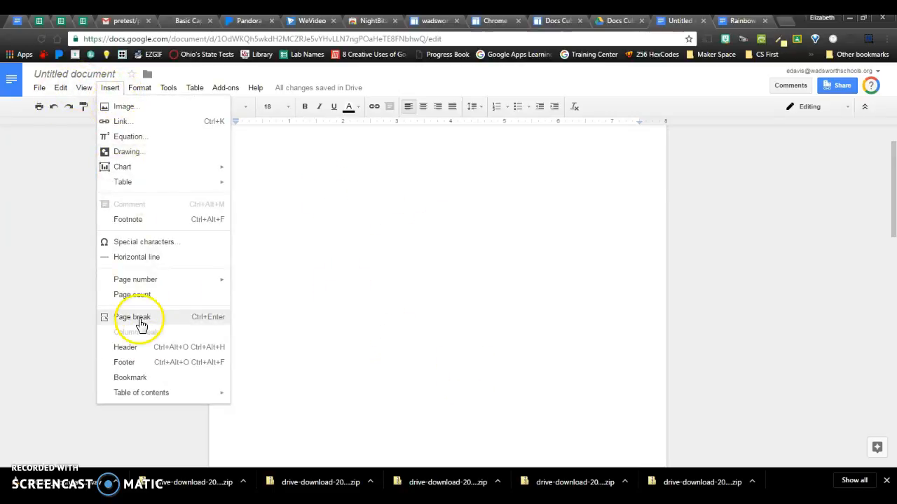
left_click(353, 330)
key("BackSpace")
left_click(121, 90)
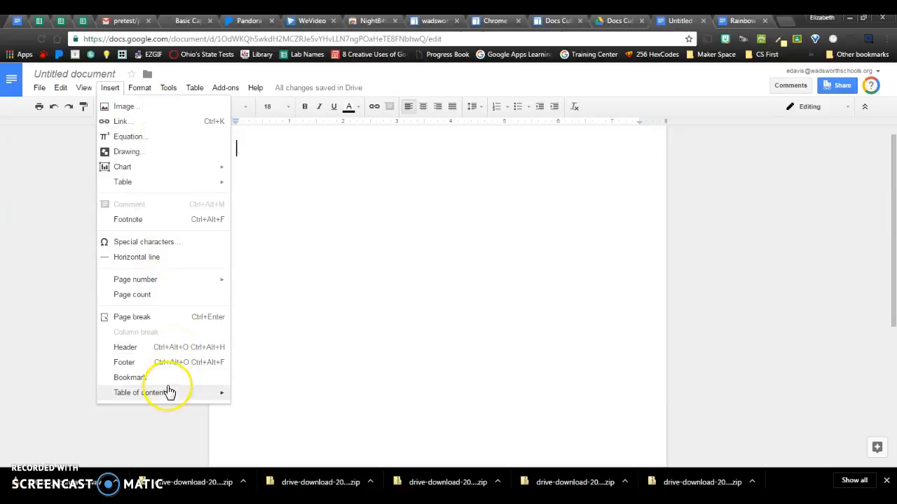
mouse_move(154, 396)
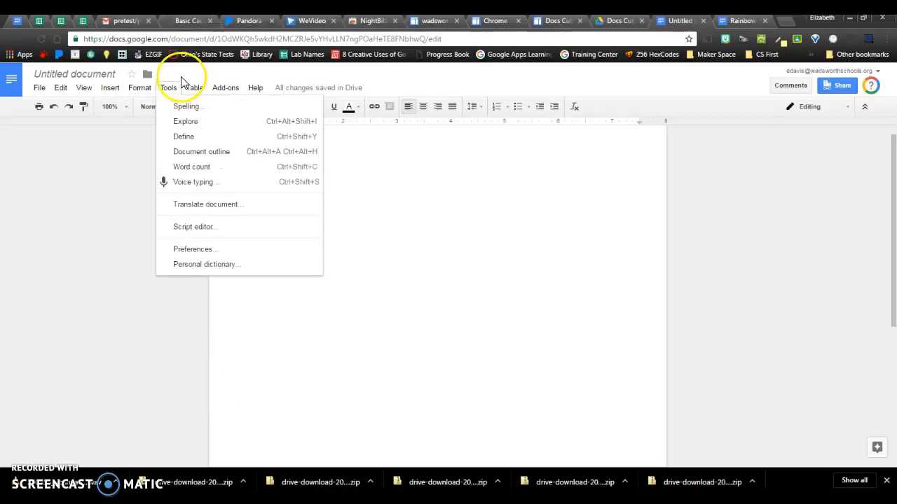
mouse_move(140, 94)
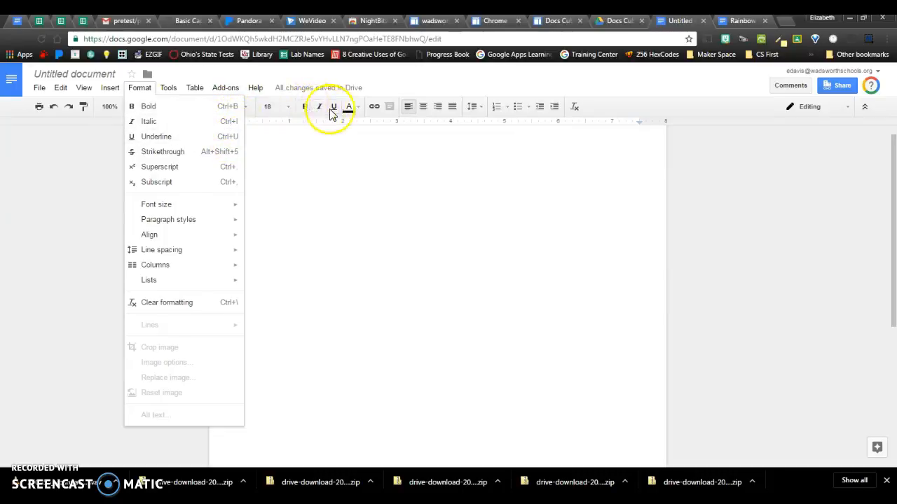
mouse_move(168, 210)
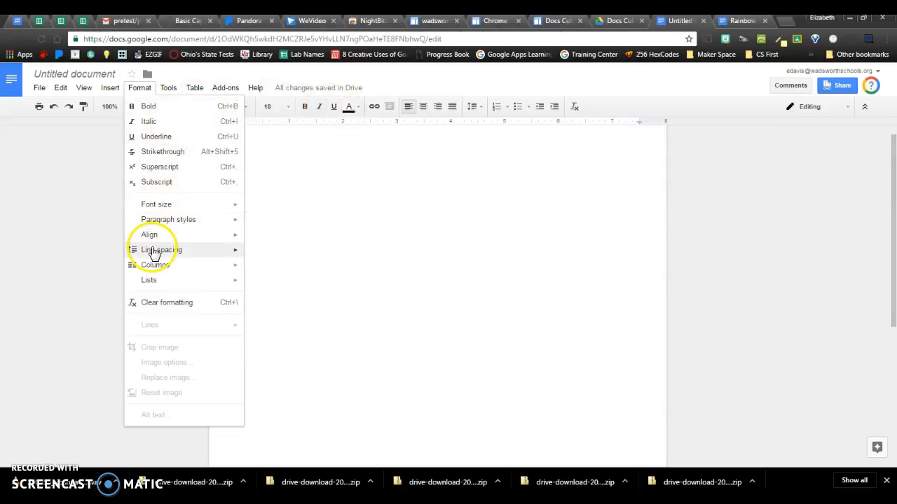
mouse_move(154, 254)
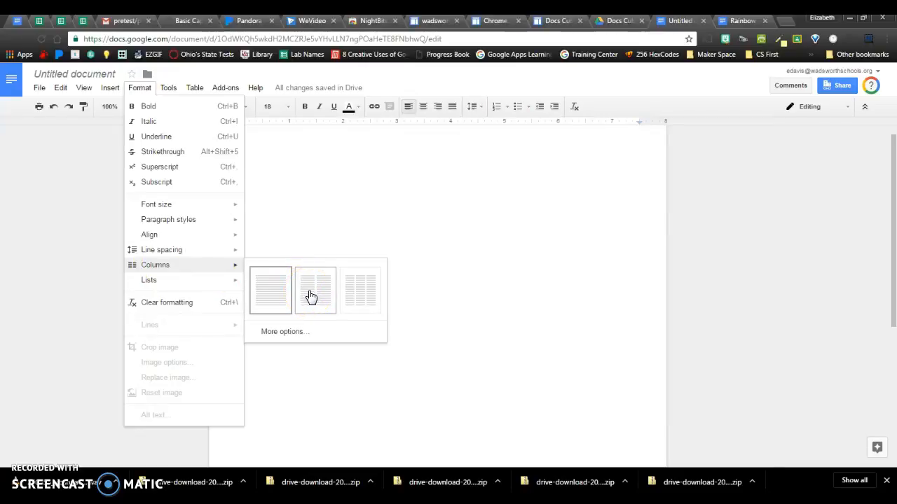
left_click(172, 92)
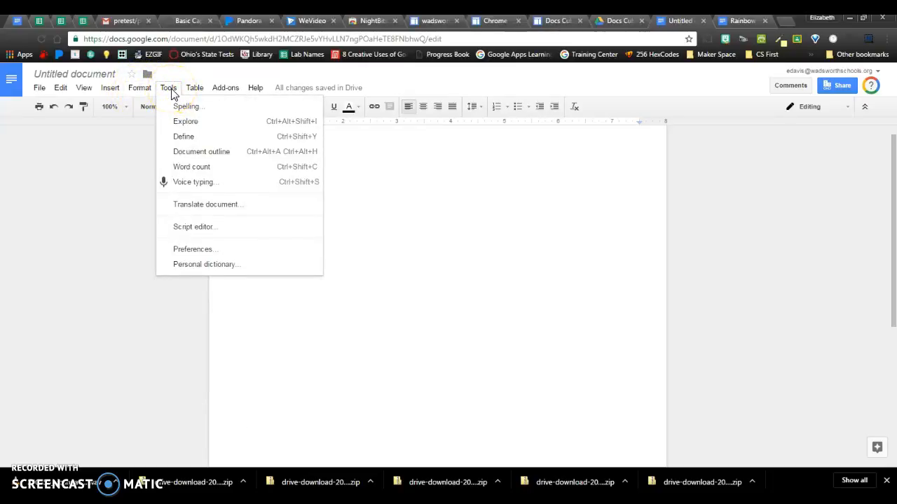
left_click(182, 110)
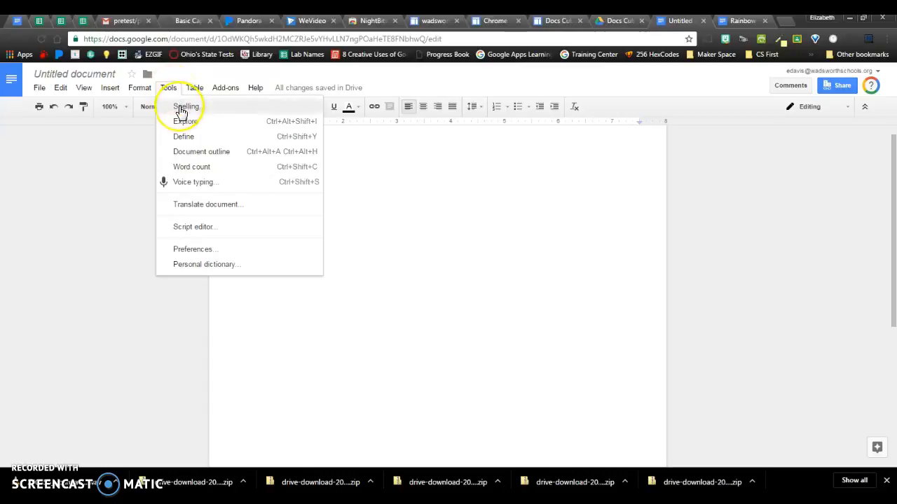
left_click(180, 125)
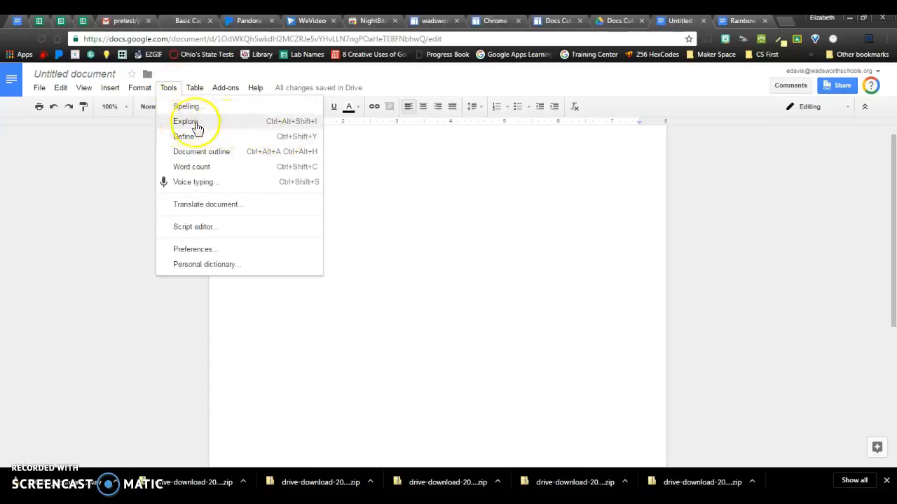
- Write Rainbows in purple 32-point decorative text at the document's start, and open the Explore suggestions for it
left_click(409, 204)
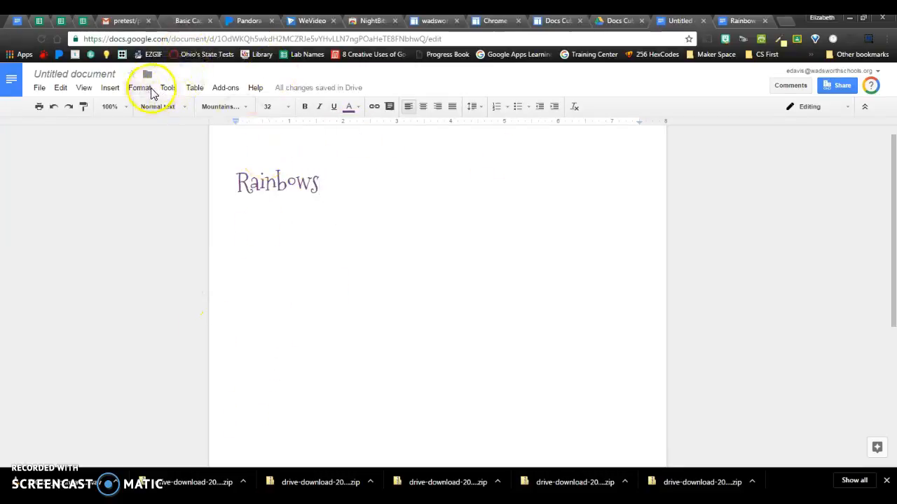
left_click(178, 91)
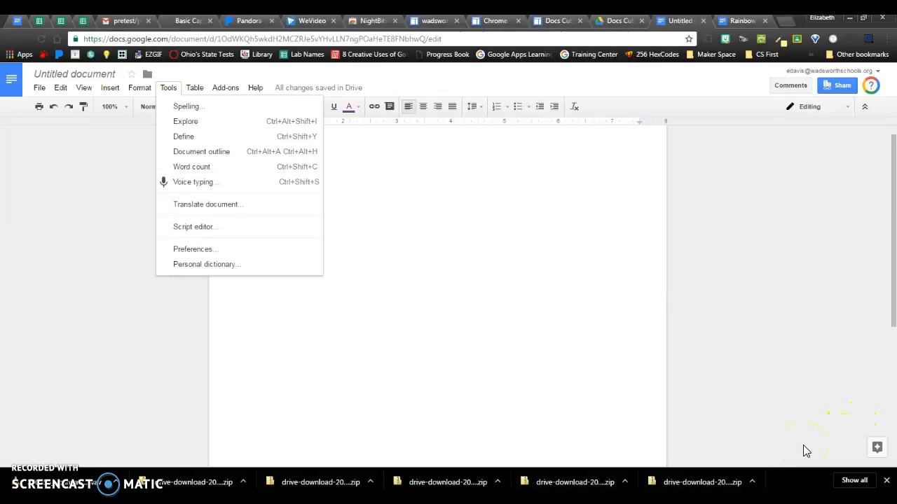
left_click(858, 452)
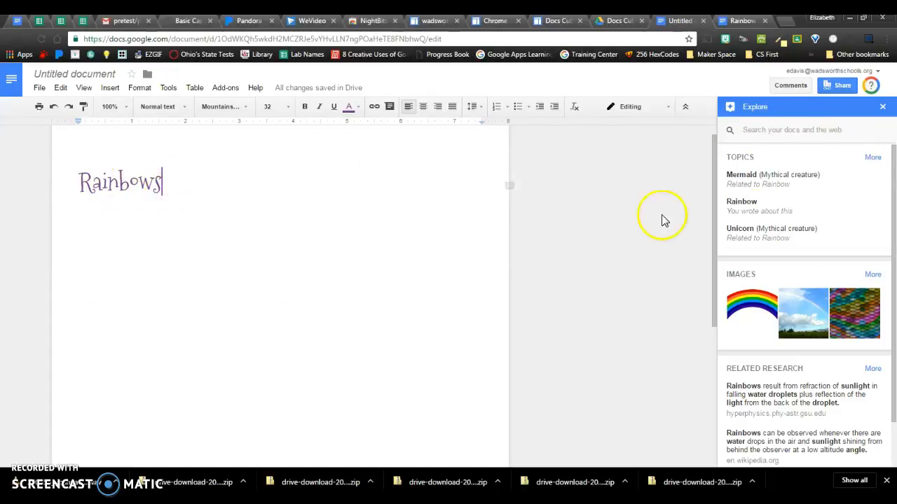
scroll(814, 196, "down", 1)
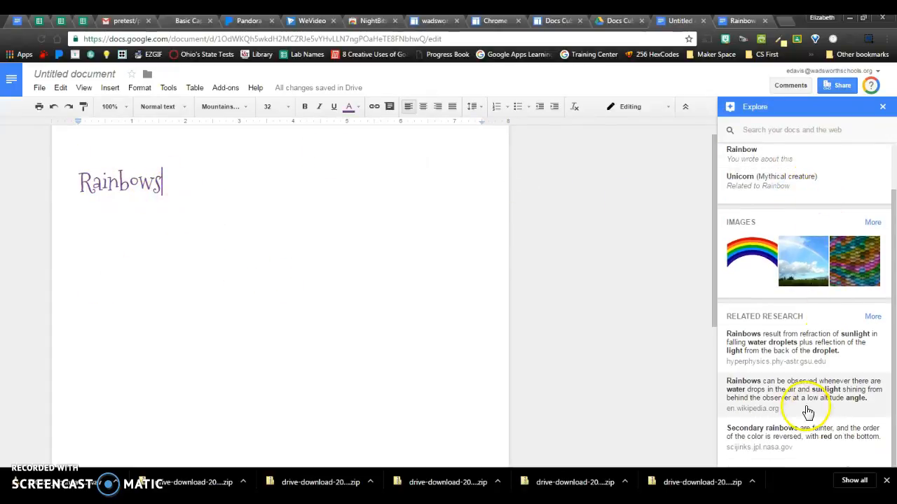
scroll(807, 377, "up", 1)
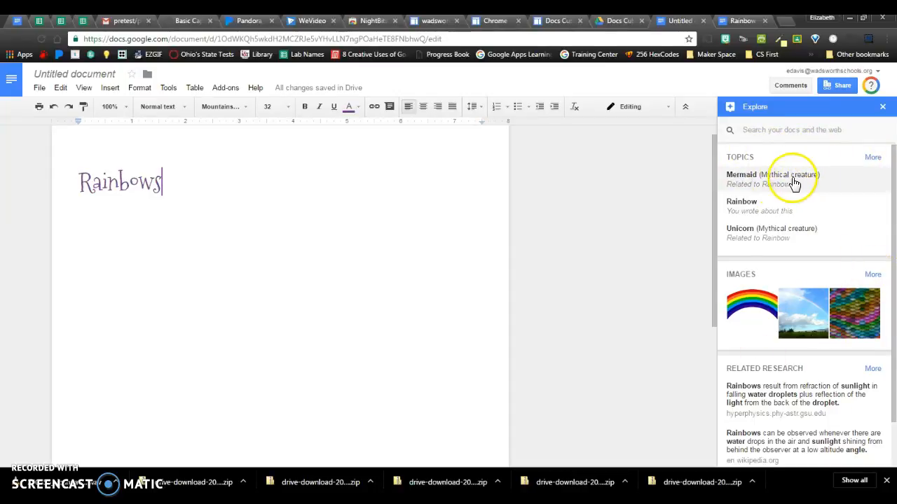
- Search Explore for Unicorn images and insert the light blue unicorn with the gray mane below the Rainbows title
left_click(755, 130)
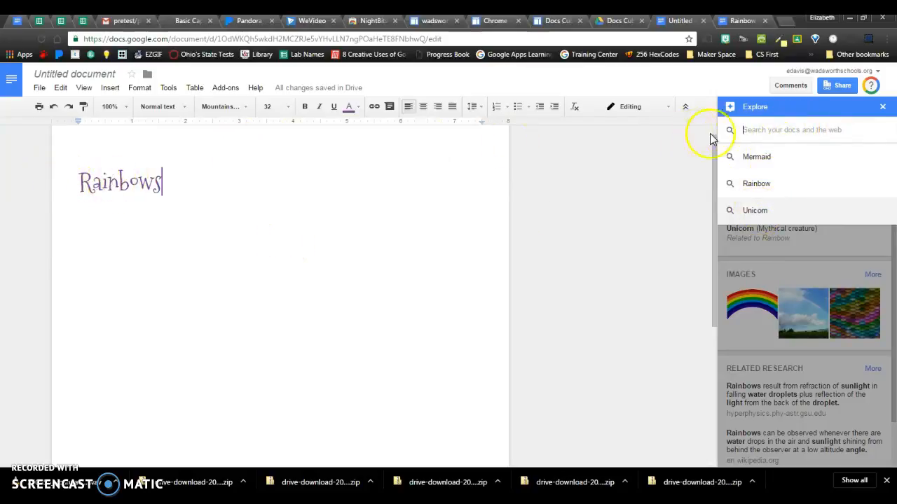
left_click(755, 211)
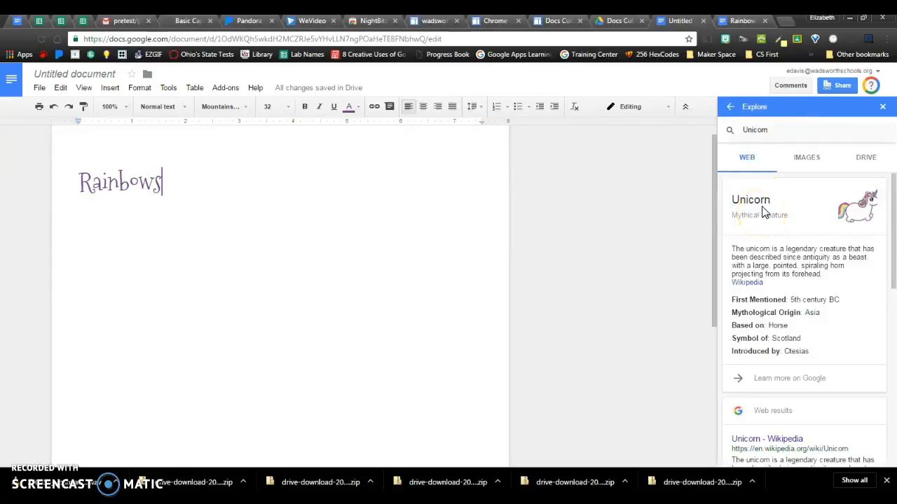
left_click(812, 161)
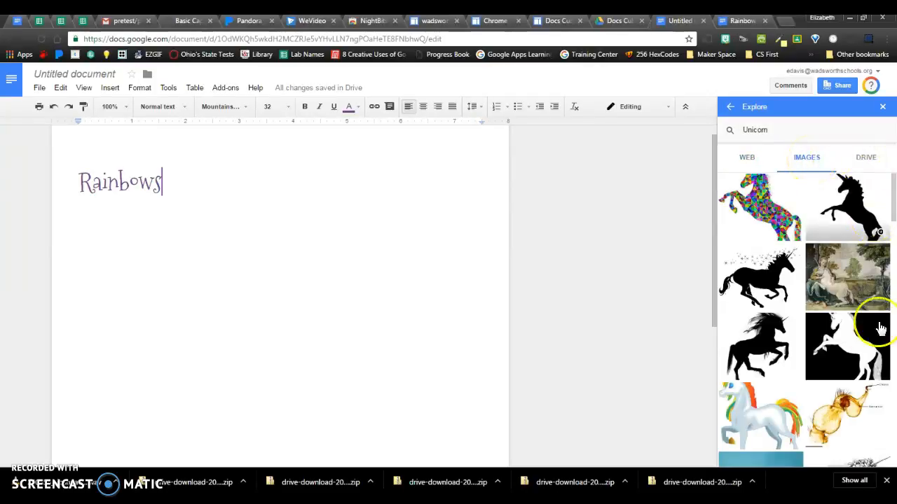
scroll(791, 322, "down", 4)
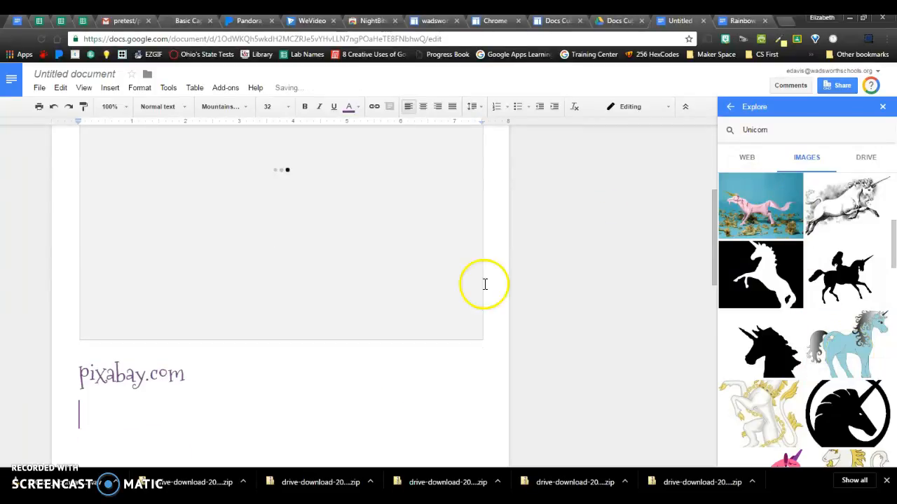
scroll(281, 389, "up", 2)
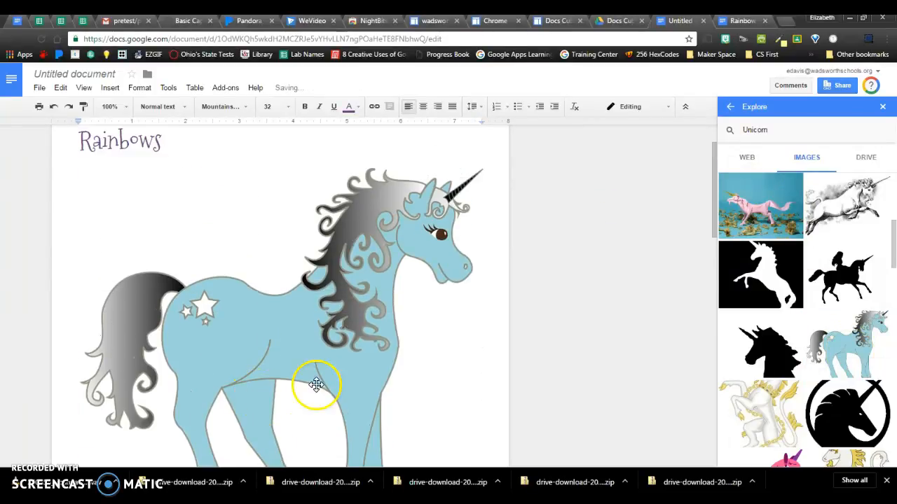
- Shrink the unicorn image proportionally to about 3.4 inches wide
left_click(318, 320)
scroll(421, 393, "down", 2)
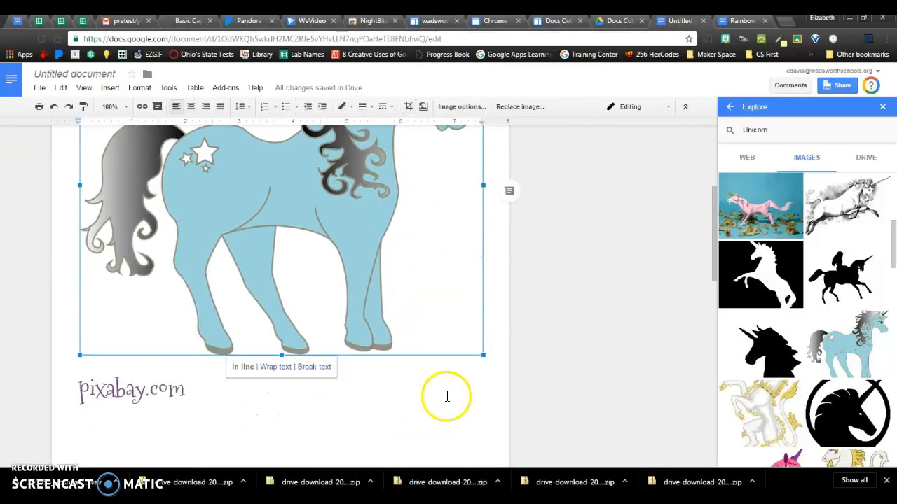
left_click_drag(483, 356, 262, 240)
scroll(292, 266, "up", 2)
- Format the pixabay.com source link below the unicorn image as 10-point Calibri
left_click(117, 412)
left_click_drag(184, 413, 54, 411)
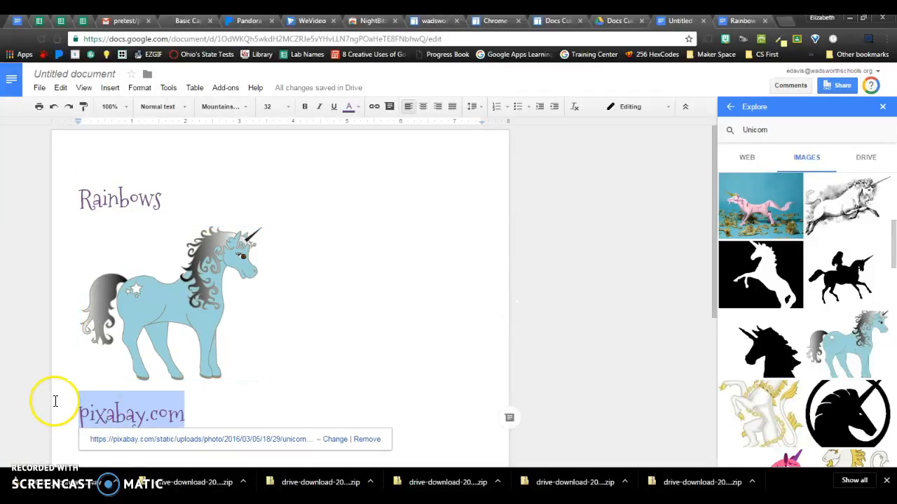
left_click(145, 446)
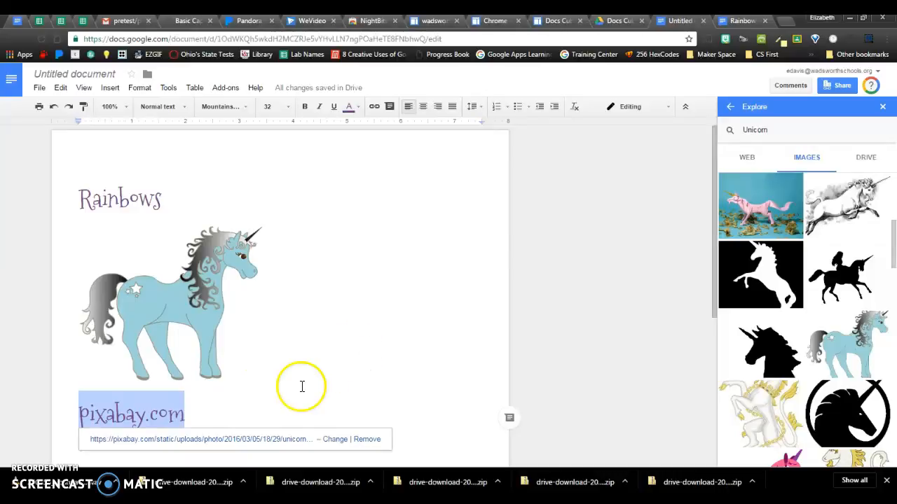
left_click(287, 109)
left_click(273, 155)
left_click(235, 106)
left_click(240, 130)
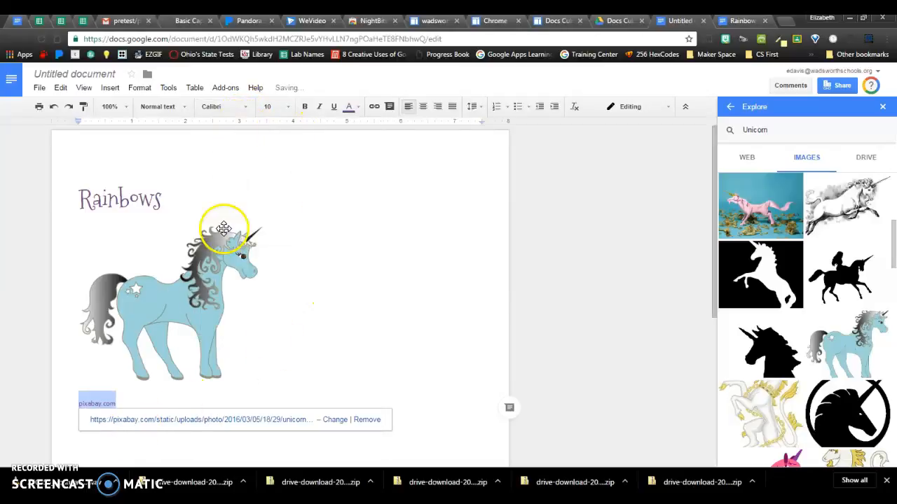
- Change the pixabay.com source link's text color to black, and close the Explore suggestions
left_click(359, 112)
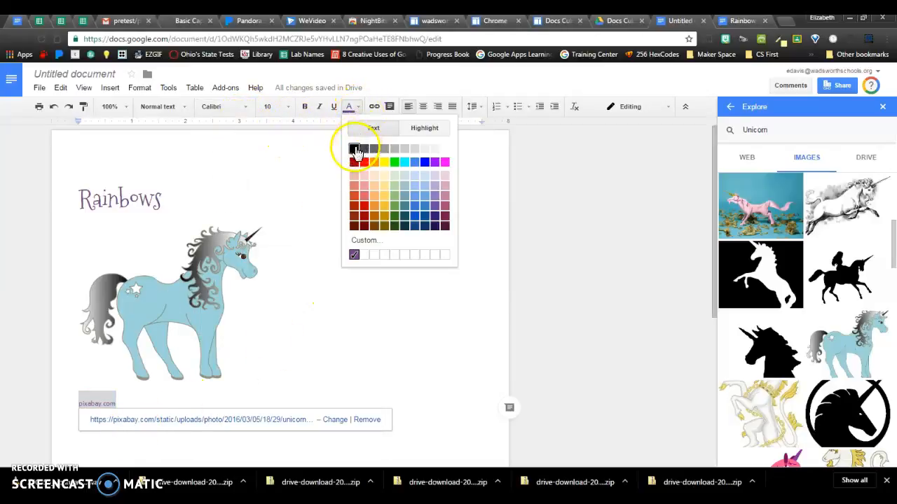
left_click(355, 147)
left_click(117, 434)
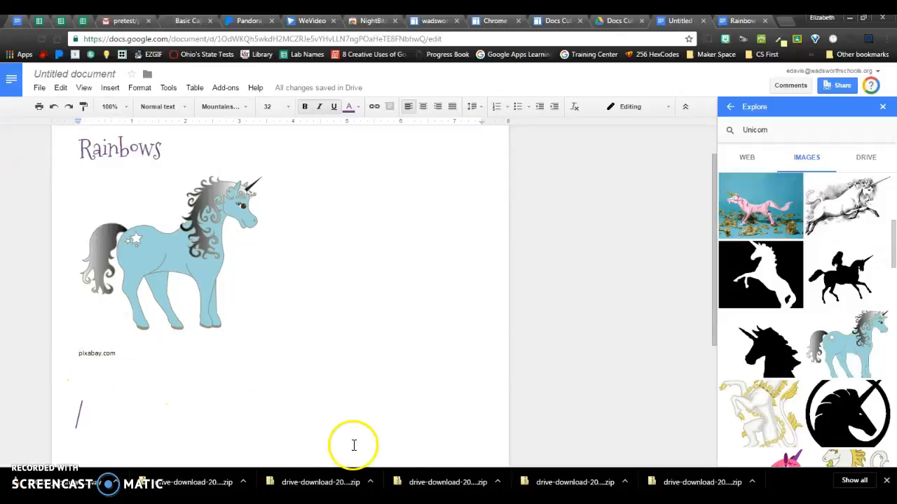
scroll(405, 412, "up", 1)
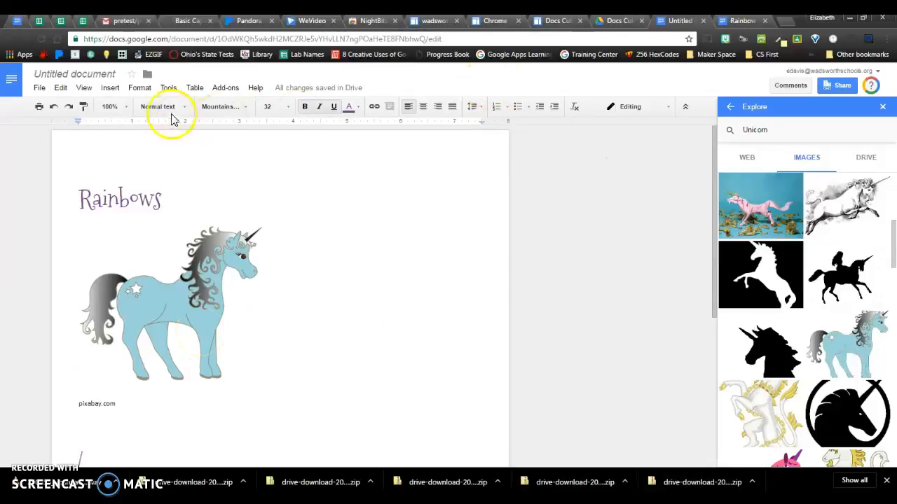
left_click(883, 107)
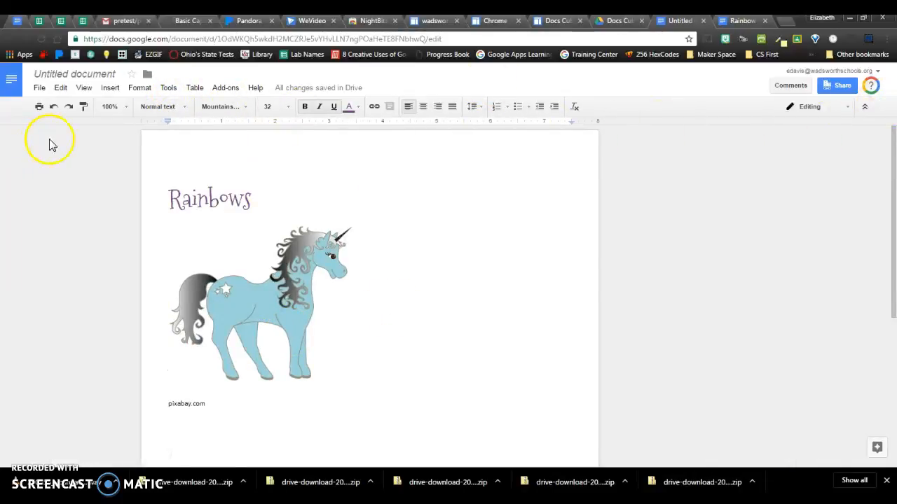
left_click(168, 87)
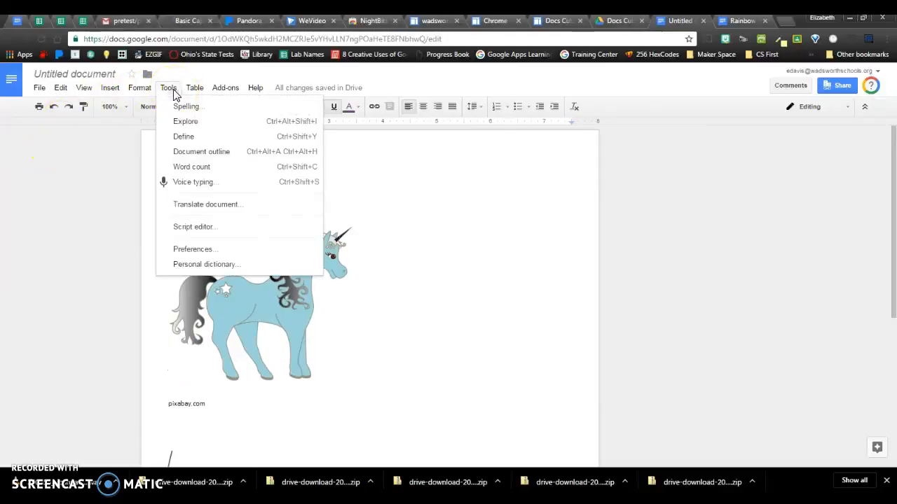
left_click(190, 187)
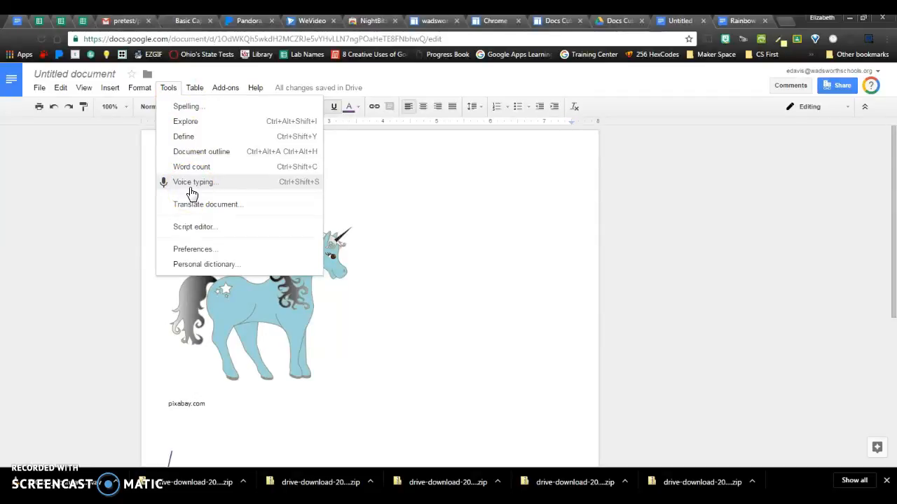
left_click(196, 89)
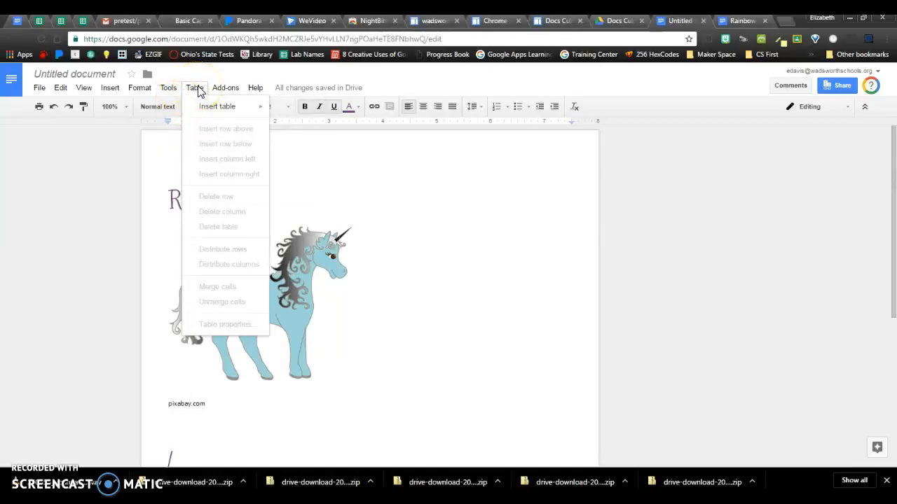
left_click(202, 112)
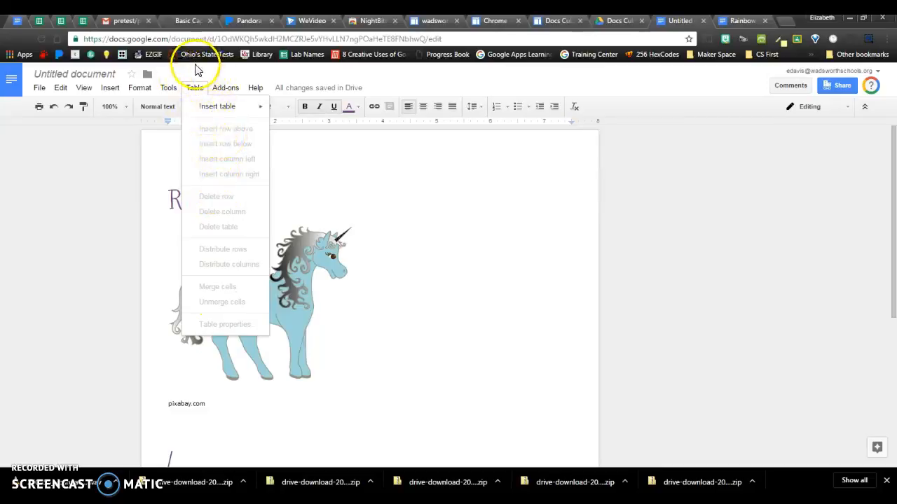
- Browse the catalogue of add-ons available to install for documents, and close it without installing any
mouse_move(224, 94)
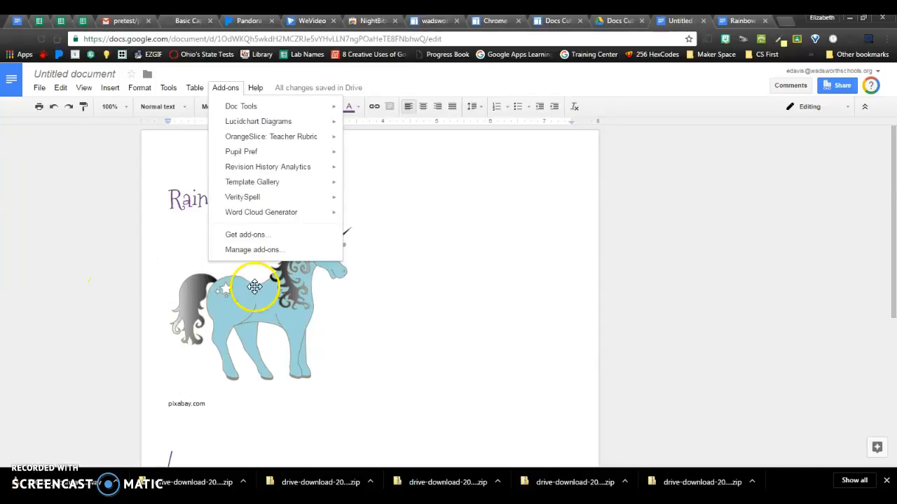
mouse_move(248, 111)
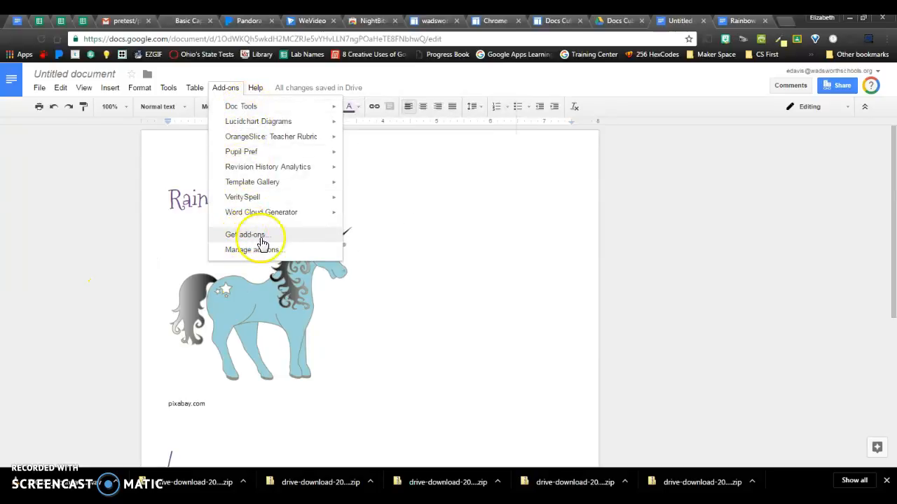
left_click(274, 239)
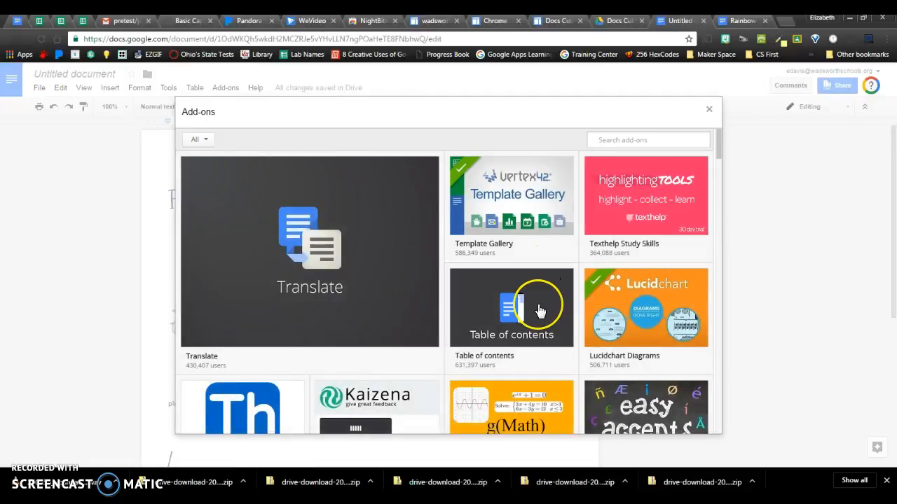
scroll(538, 311, "down", 4)
scroll(538, 310, "down", 10)
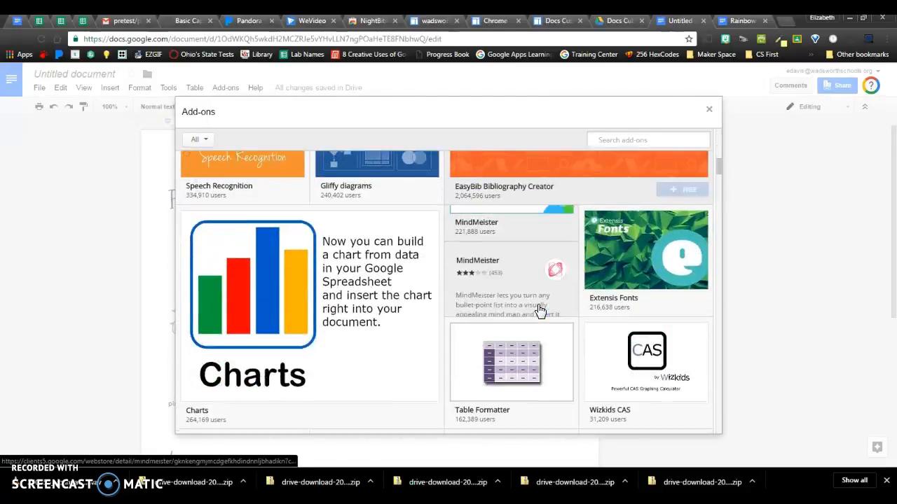
scroll(538, 310, "down", 5)
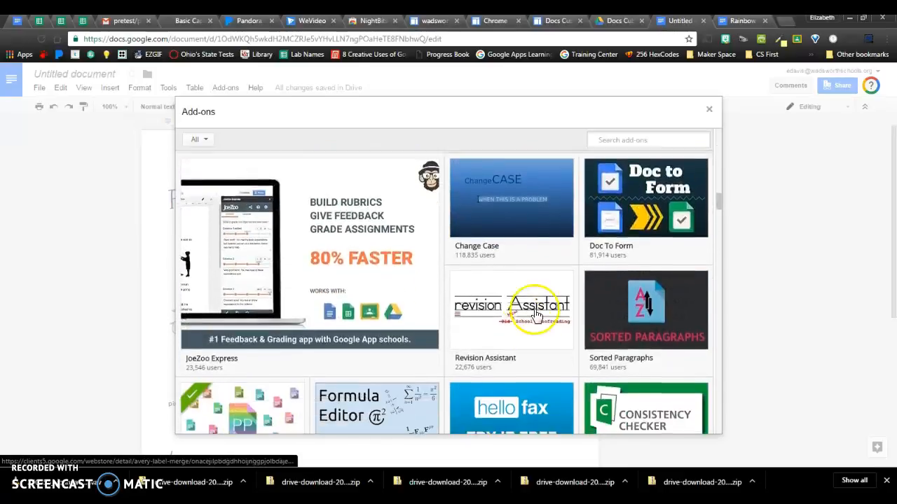
left_click(708, 111)
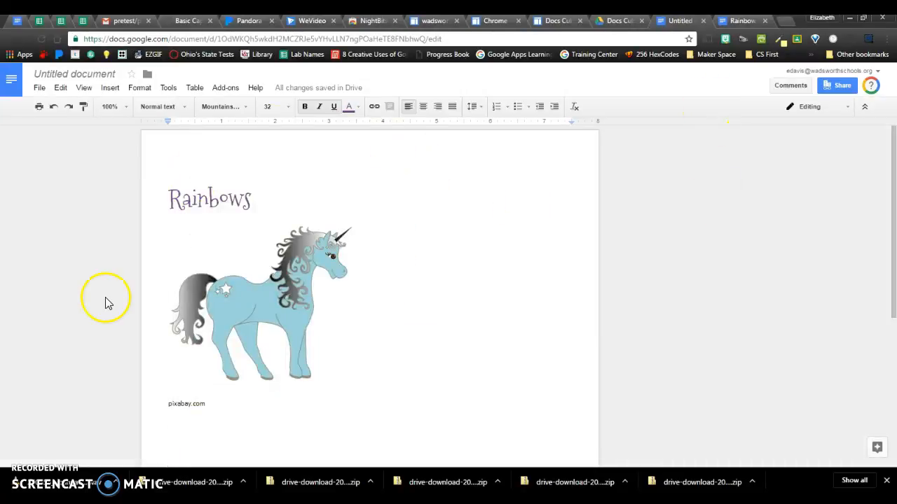